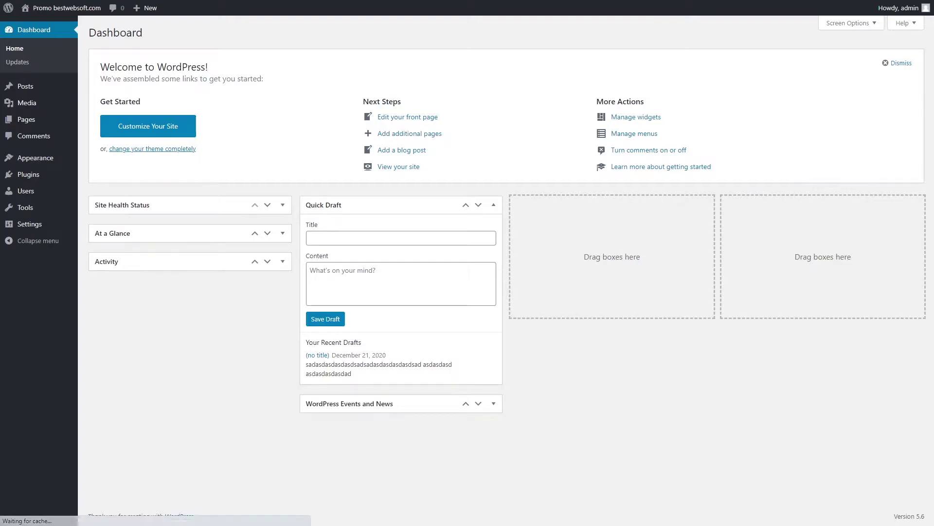
Step: Find 'captcha by bestwebsoft' in Add New Plugins, then install and activate Captcha by BestWebSoft
mouse_move(48, 180)
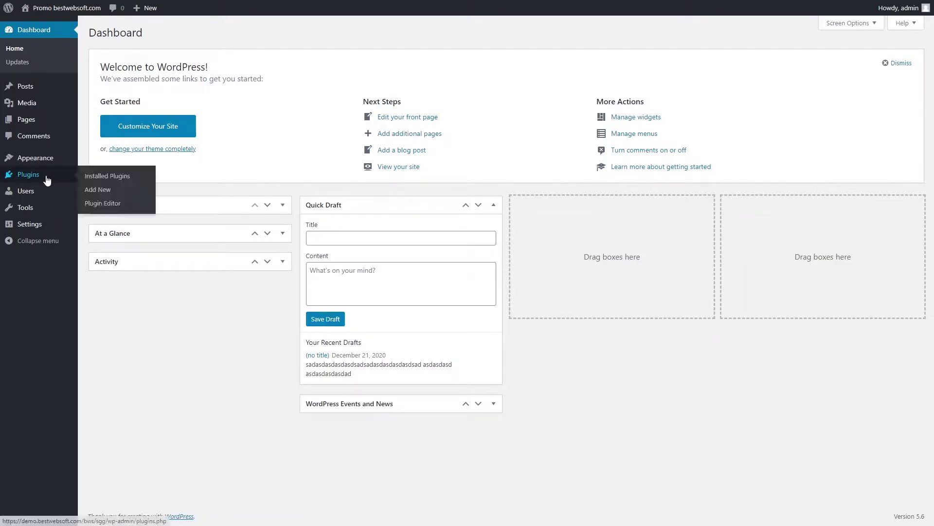
click(100, 192)
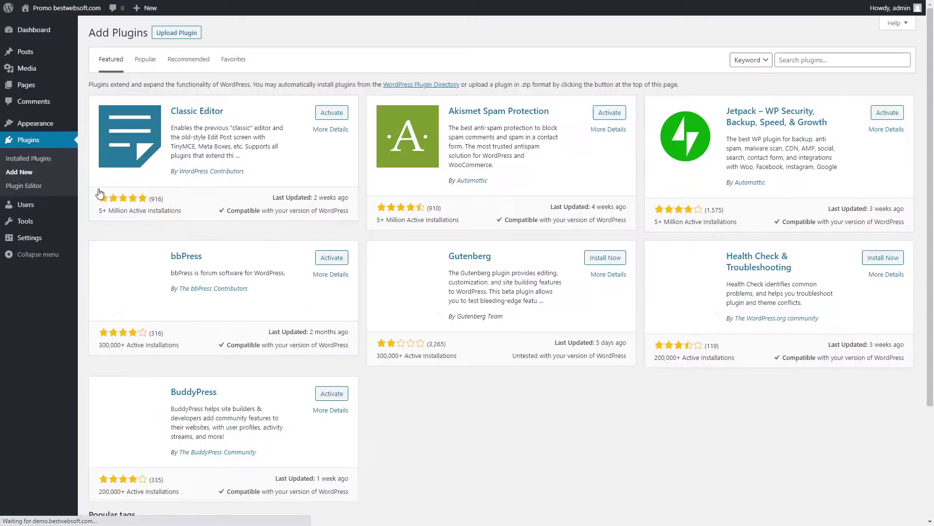
click(792, 60)
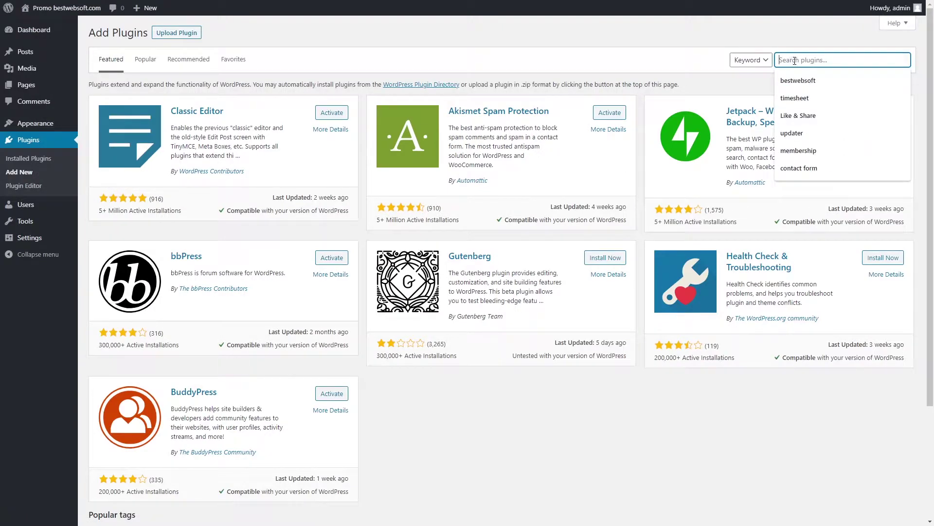
text(captcha by bestwebsoft)
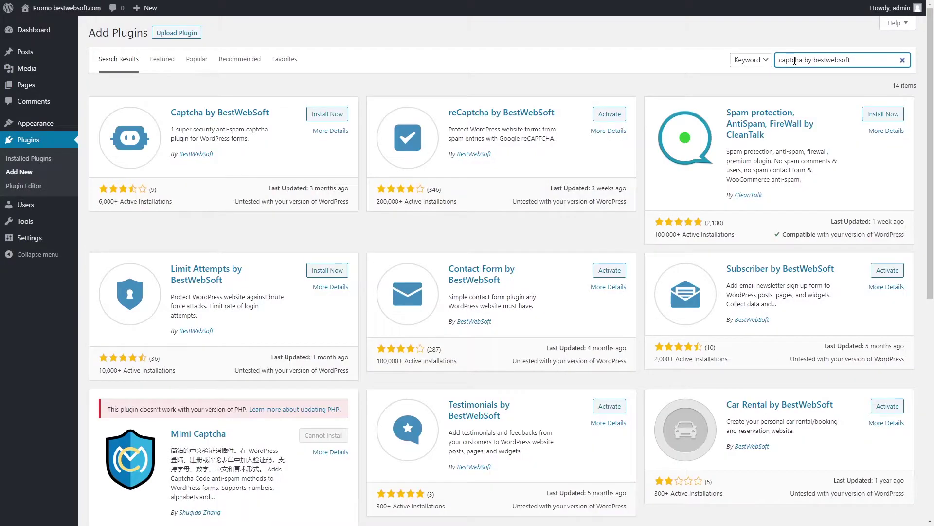
click(332, 116)
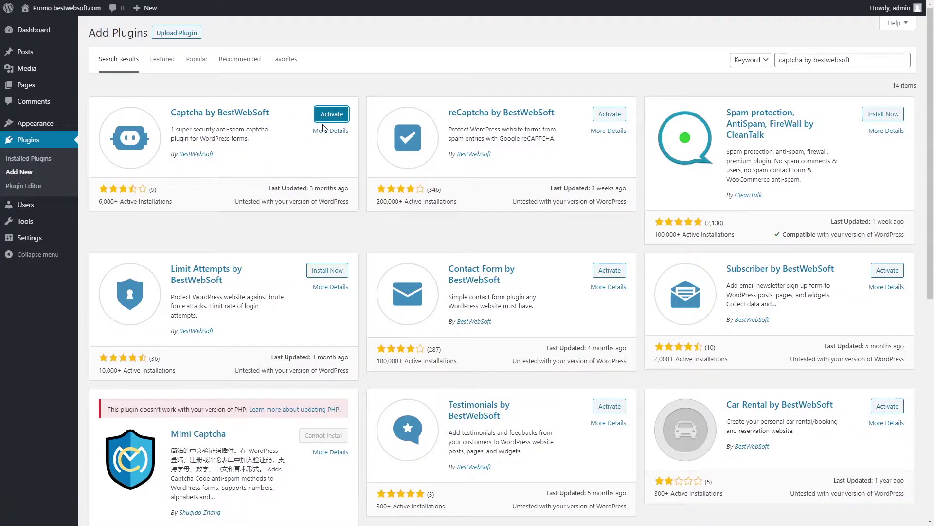
click(330, 115)
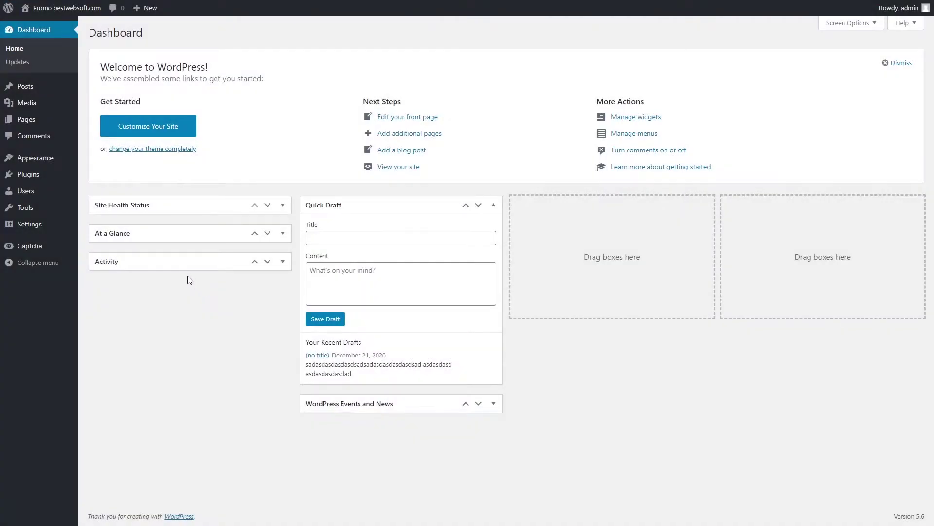
Step: Go to Settings under the Captcha sidebar menu
mouse_move(31, 251)
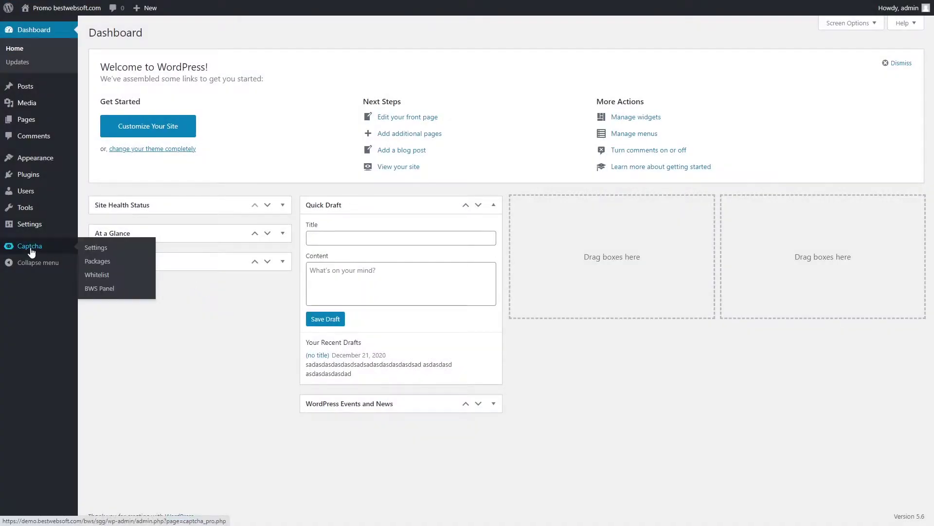
click(100, 252)
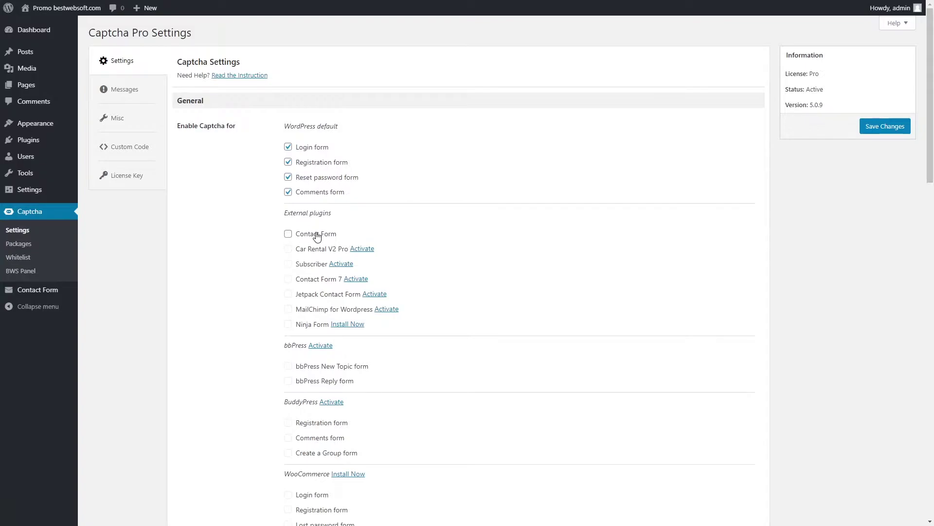
Step: Tick Contact Form under External plugins and check the captcha question on the post's form
click(288, 234)
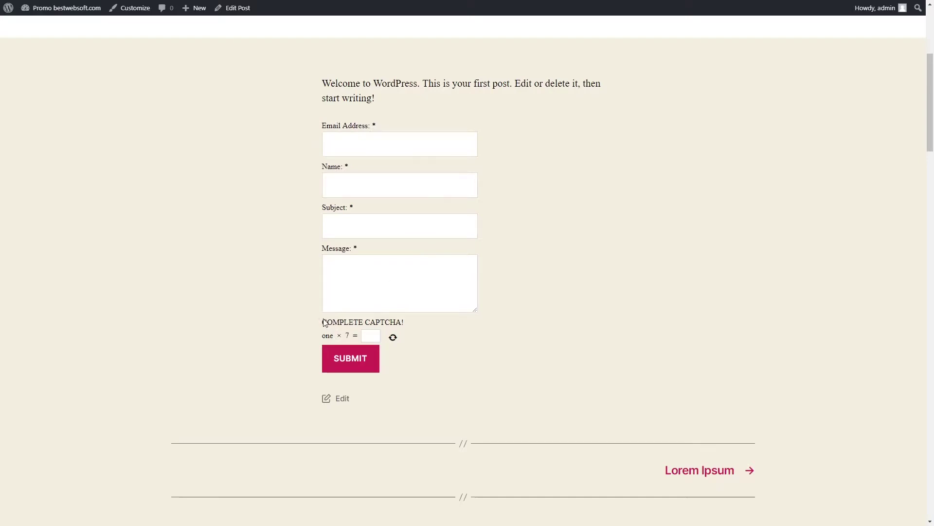
drag(361, 336, 384, 319)
click(416, 336)
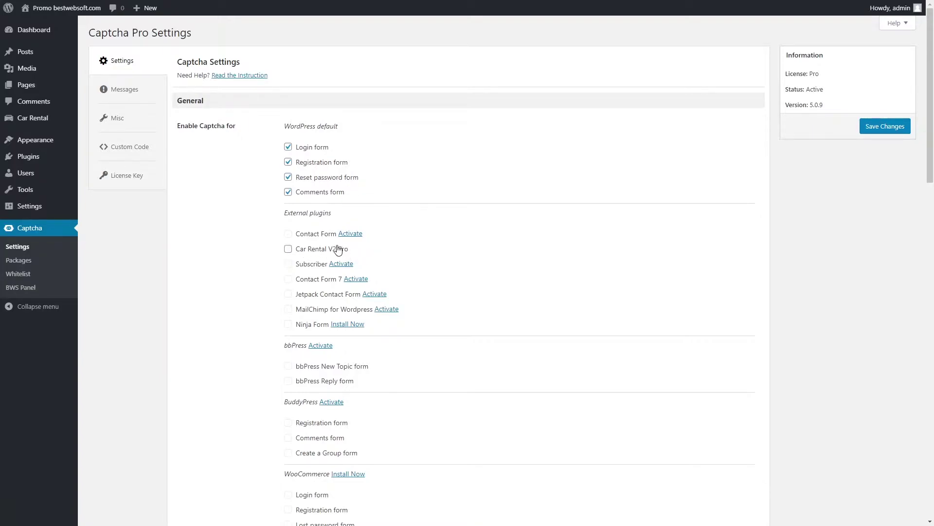
Step: Tick Car Rental V2 Pro and scroll the booking form down to its captcha
click(287, 249)
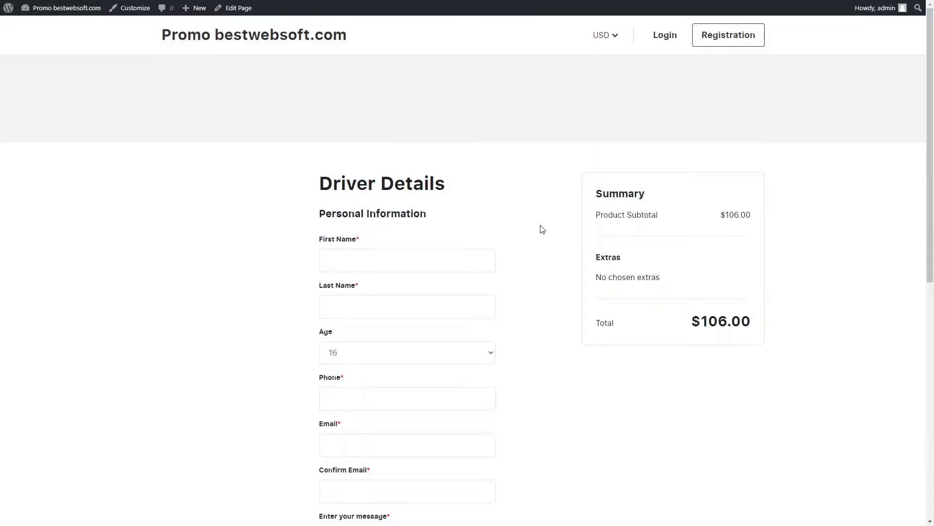
scroll(296, 234, down, 5)
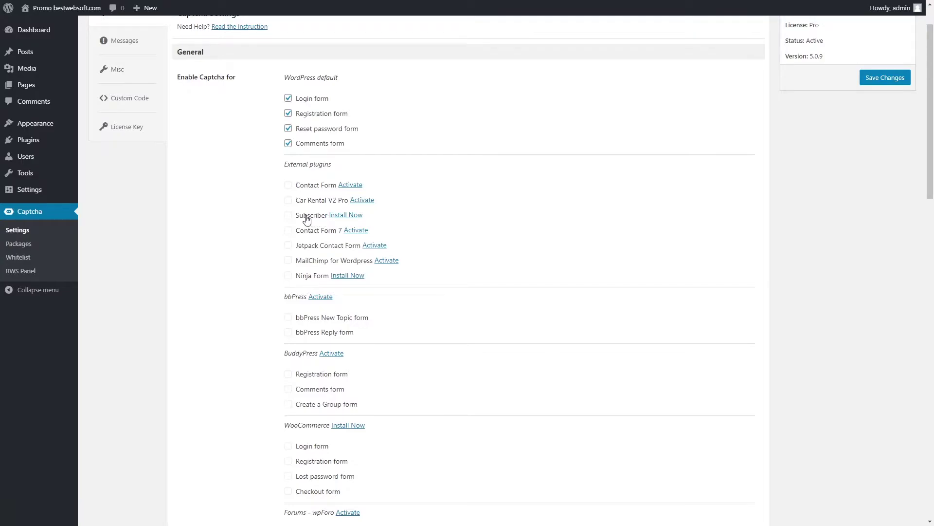
Step: Install Subscriber and tick its checkbox in Captcha Settings
click(361, 218)
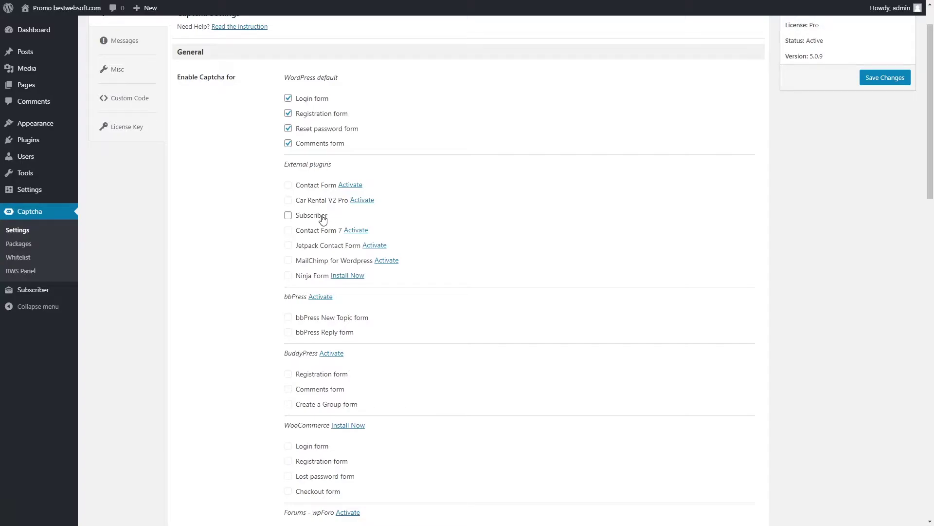
click(288, 217)
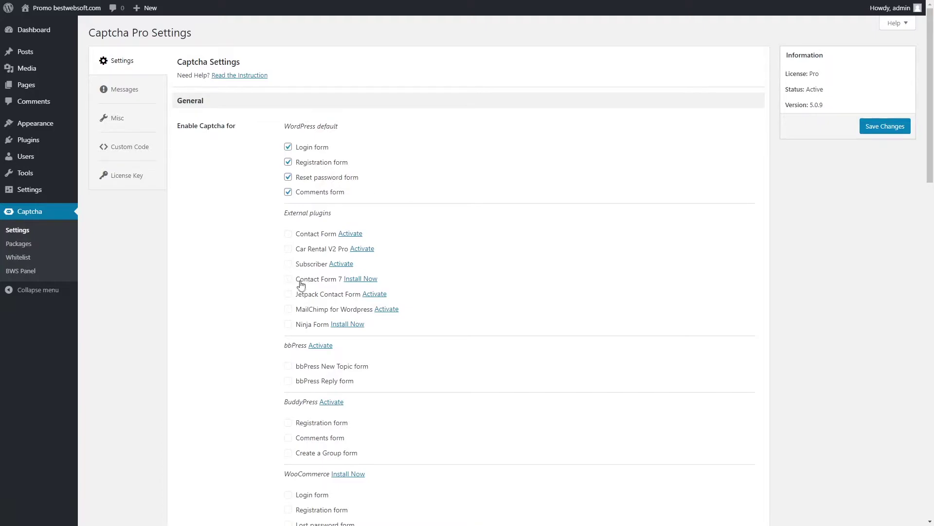
Step: Install Contact Form 7, tick it for captcha, and open Contact > Contact Forms
click(367, 283)
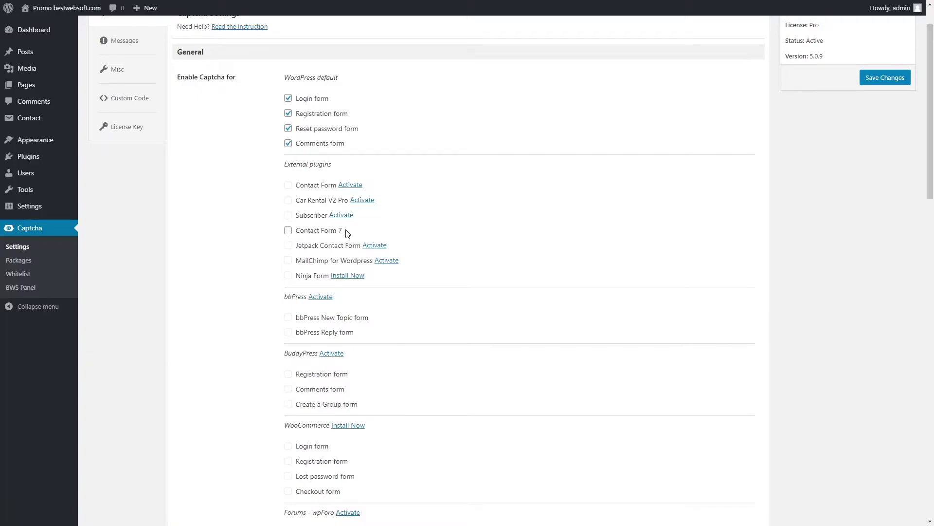
click(289, 232)
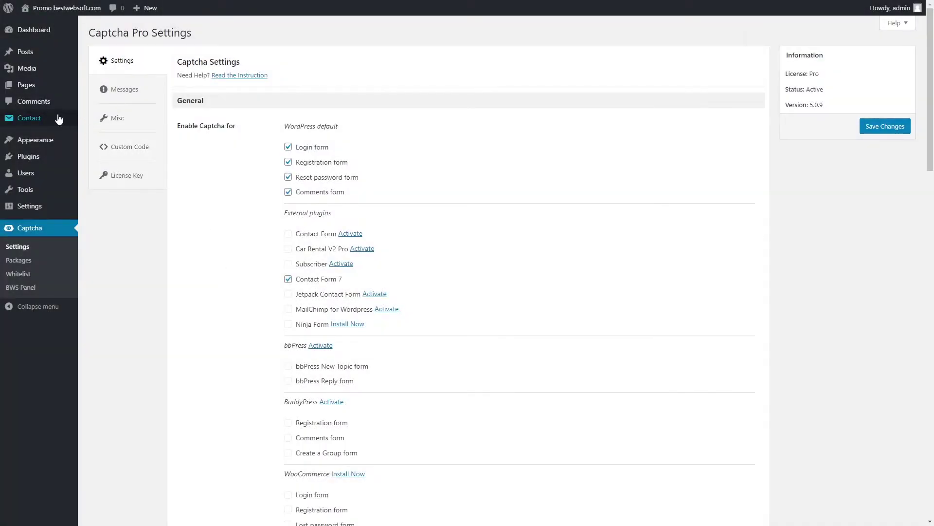
mouse_move(29, 120)
click(114, 125)
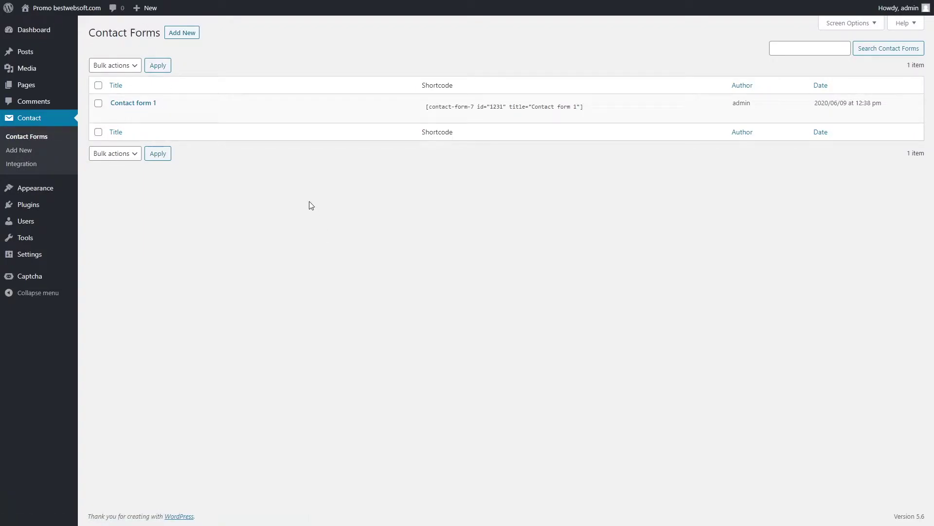
Step: Insert a BWS CAPTCHA tag above [submit] in Contact form 1 and save it
mouse_move(178, 96)
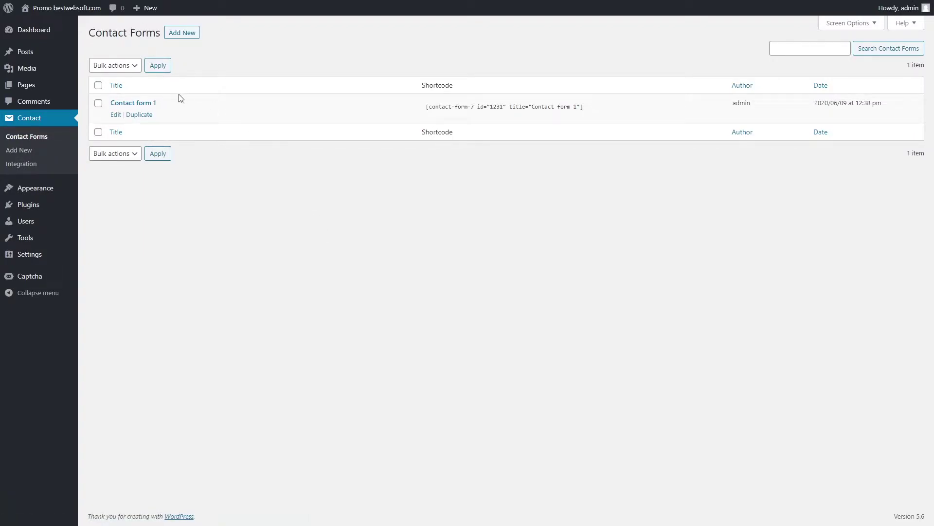
click(116, 114)
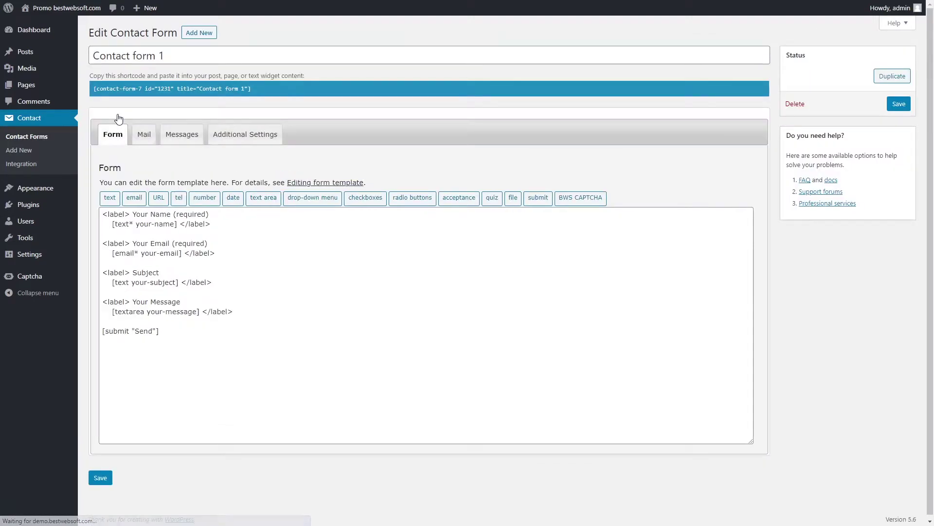
click(217, 321)
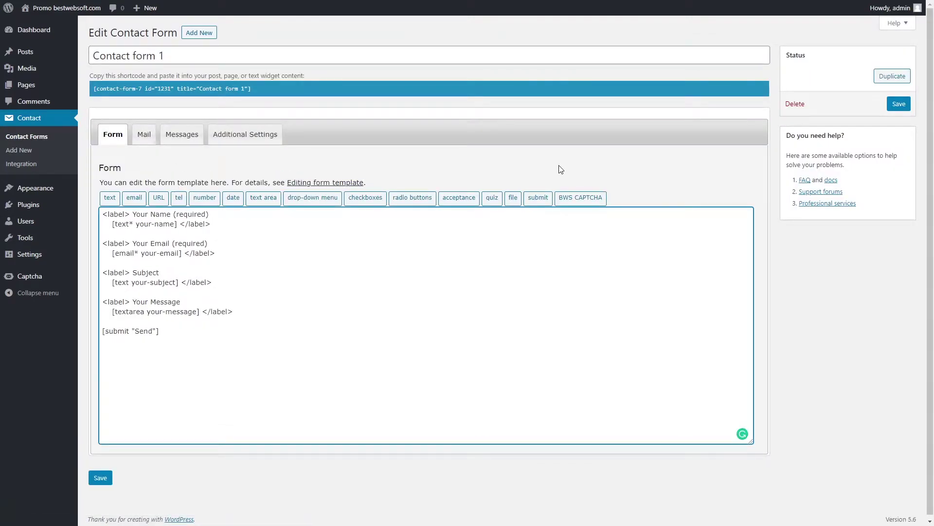
click(567, 198)
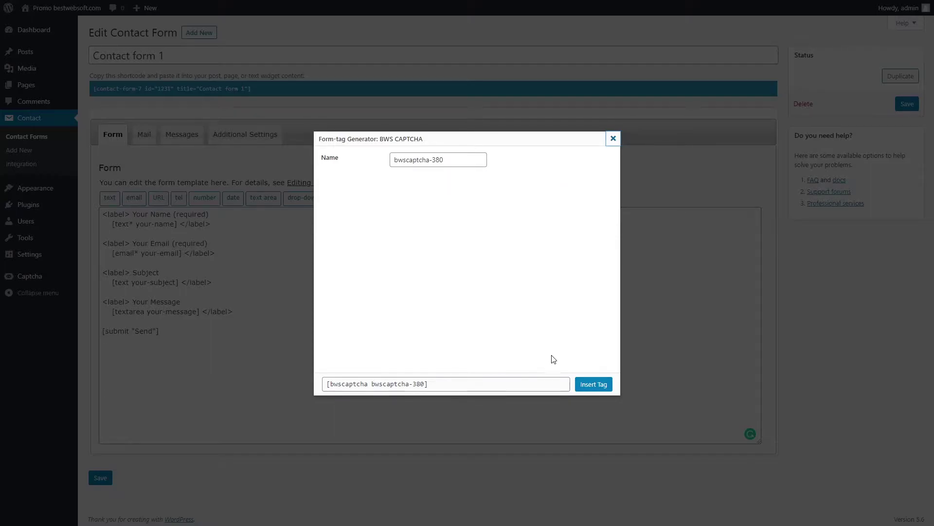
click(588, 384)
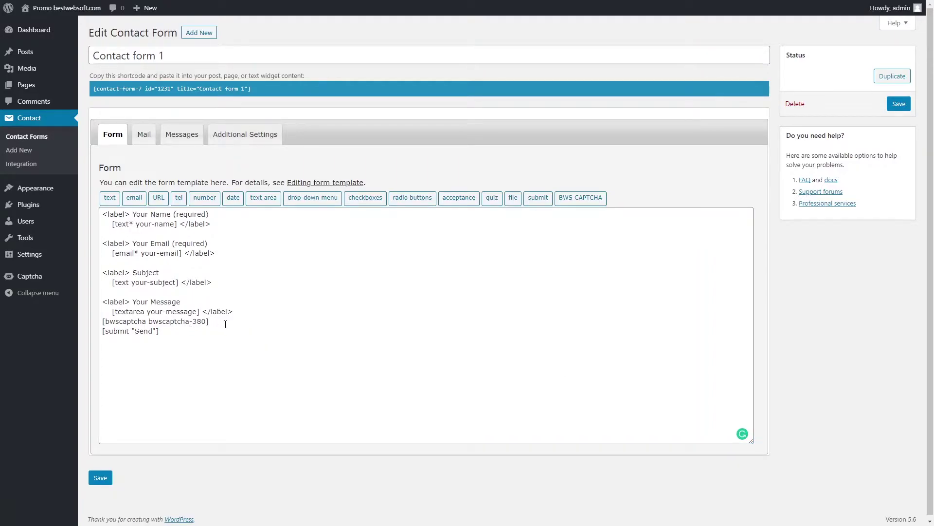
click(899, 105)
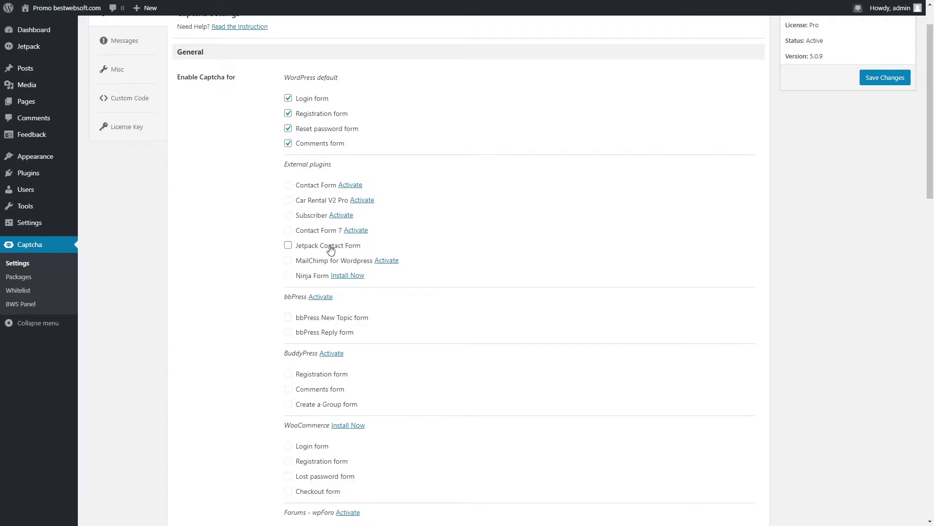
Step: Tick Jetpack Contact Form, then add a Contact Form block to the Hello world! post
click(288, 246)
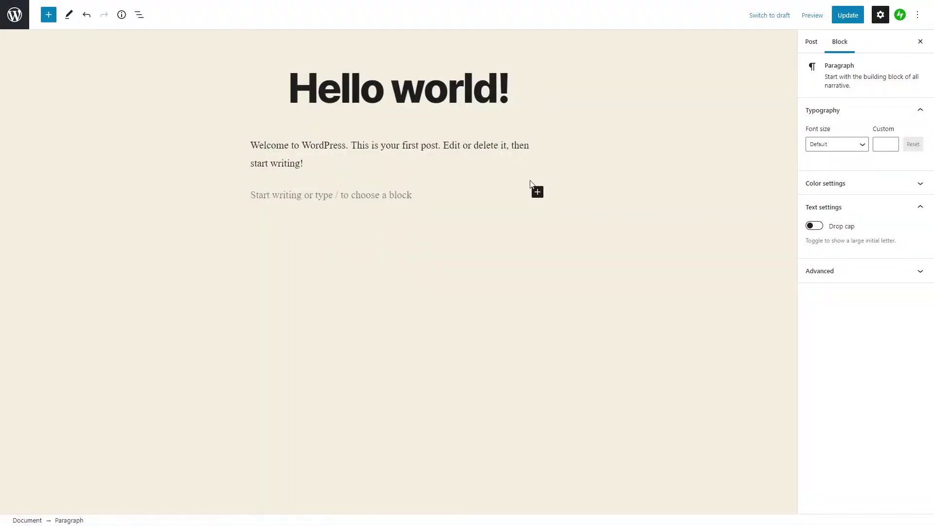
click(538, 192)
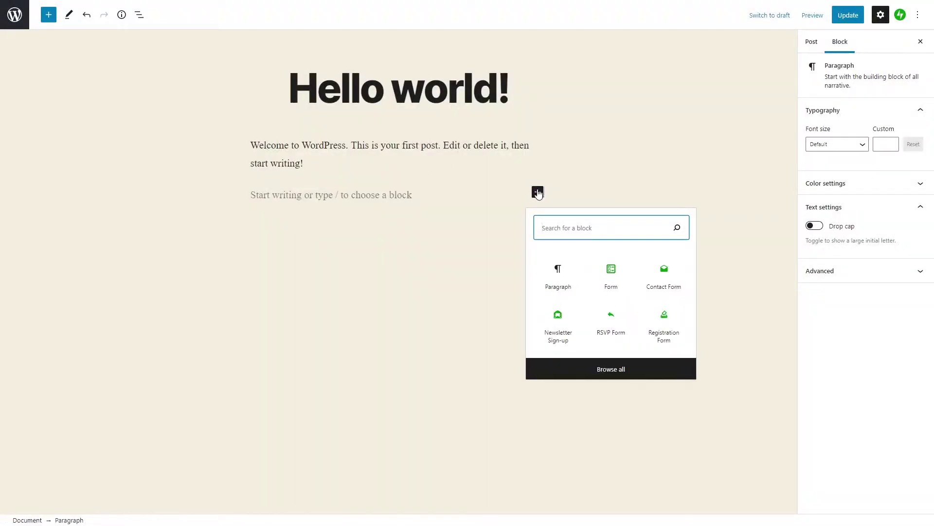
click(612, 277)
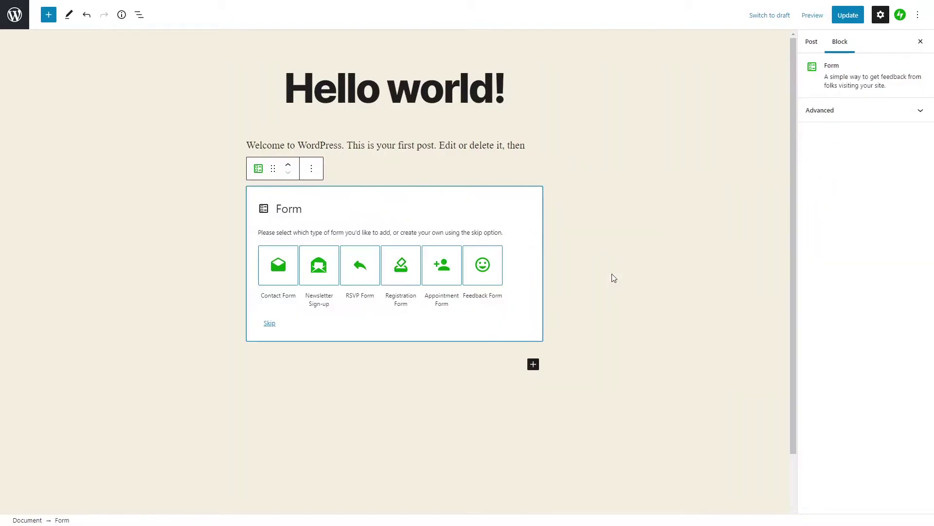
click(280, 265)
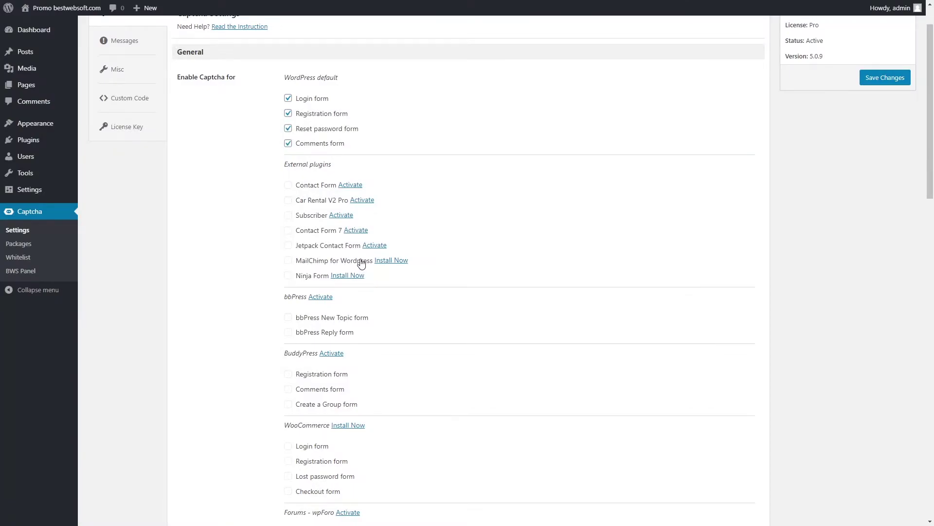
Step: Install MailChimp for Wordpress and tick its captcha checkbox
click(391, 261)
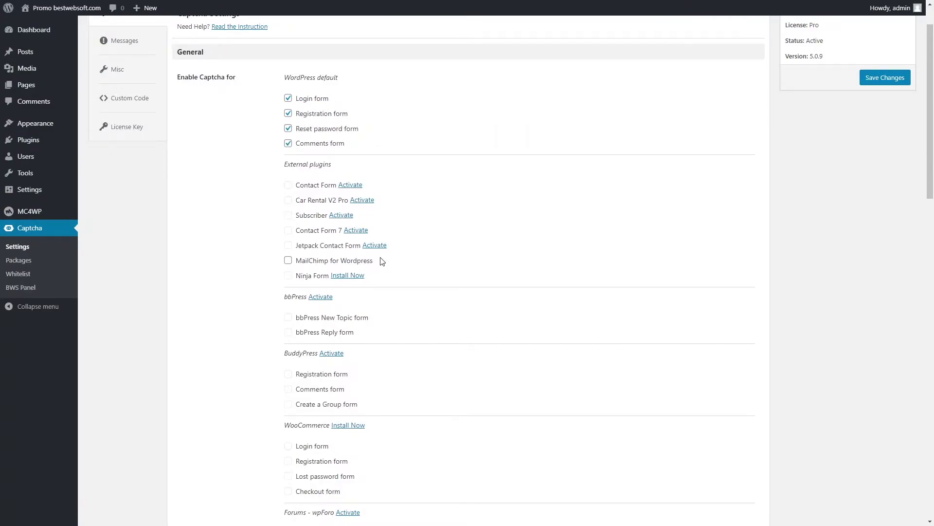
click(288, 261)
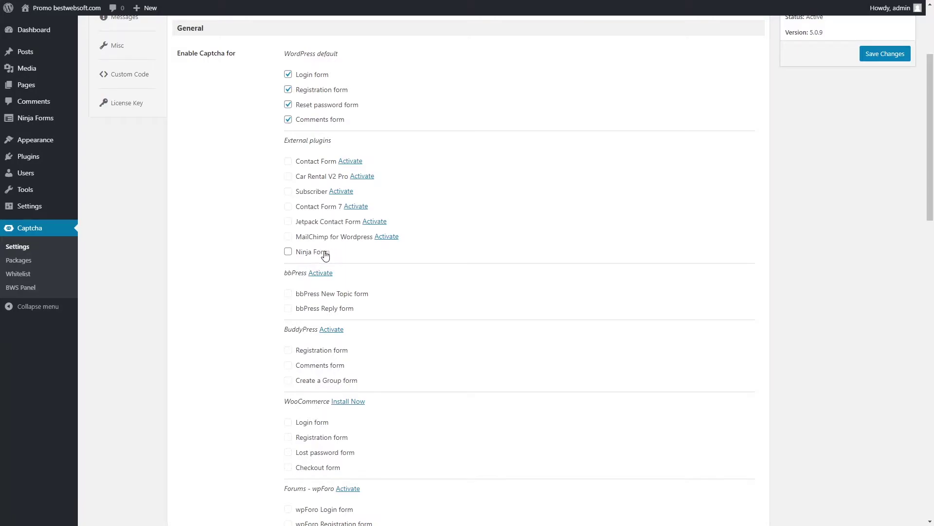
Step: Tick Ninja Form for captcha, then go to the Ninja Forms dashboard
click(288, 252)
scroll(276, 254, up, 1)
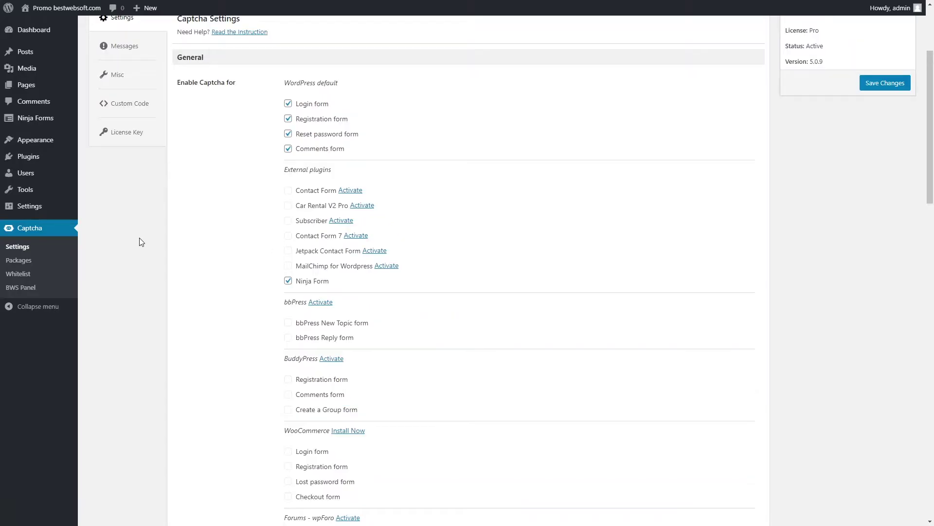
mouse_move(69, 122)
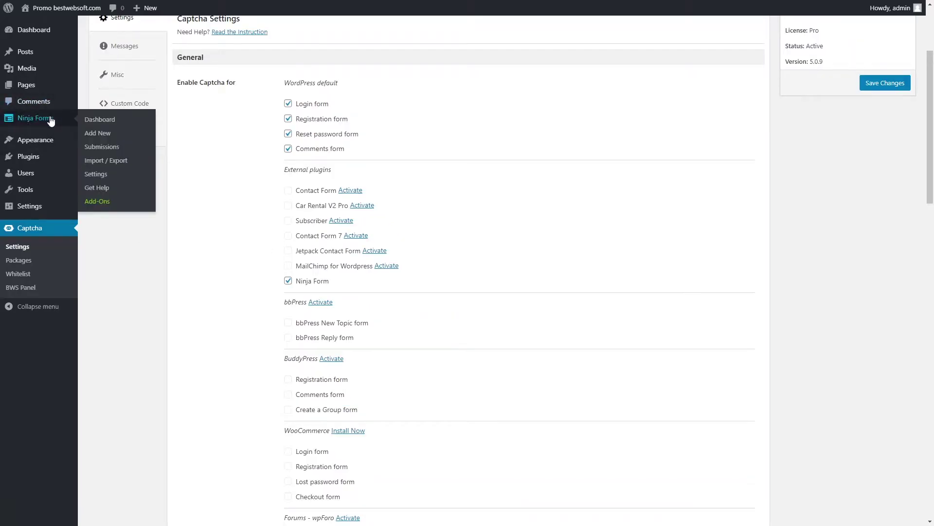
click(105, 125)
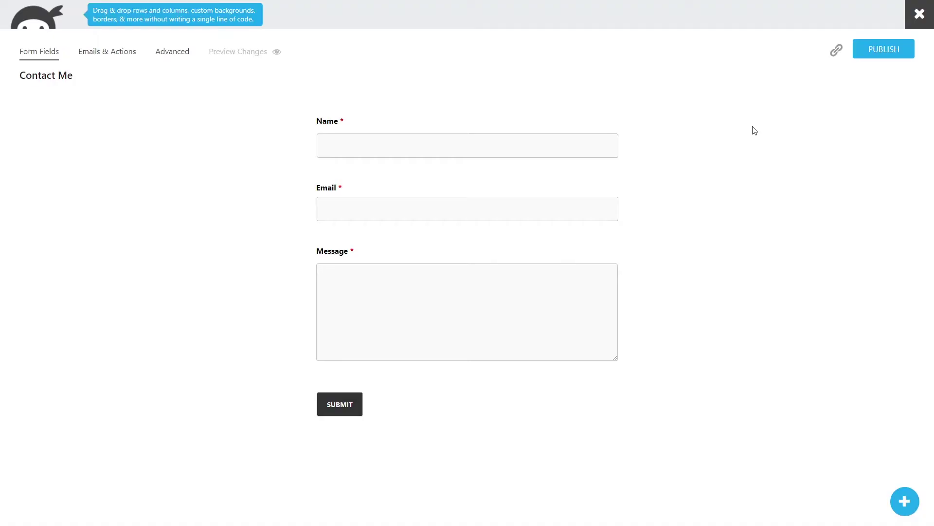
Step: Place the BWS Captcha field just above Submit in the Contact Me form and finish
click(904, 504)
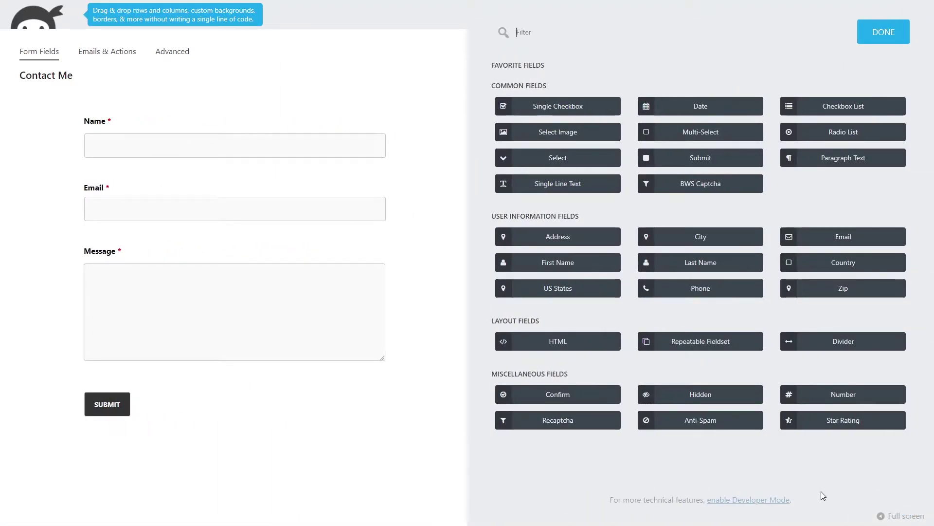
drag(697, 184, 112, 372)
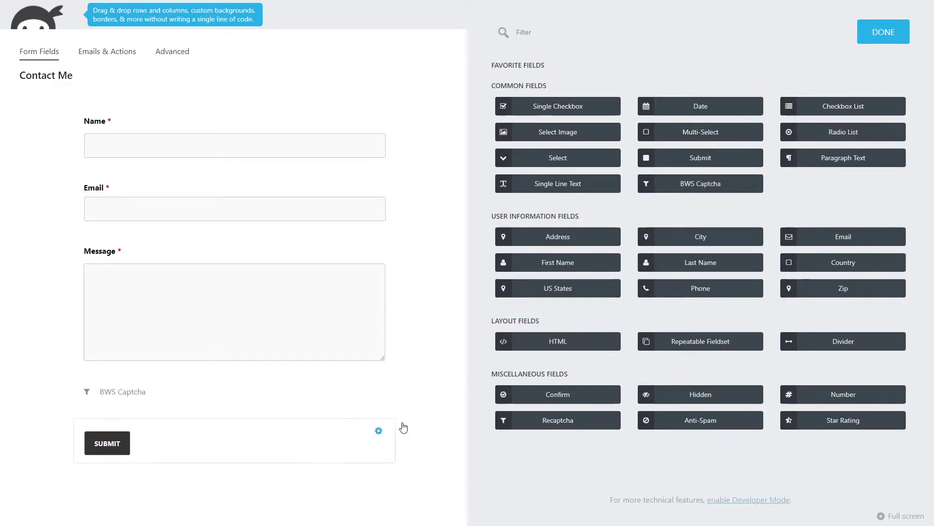
click(872, 39)
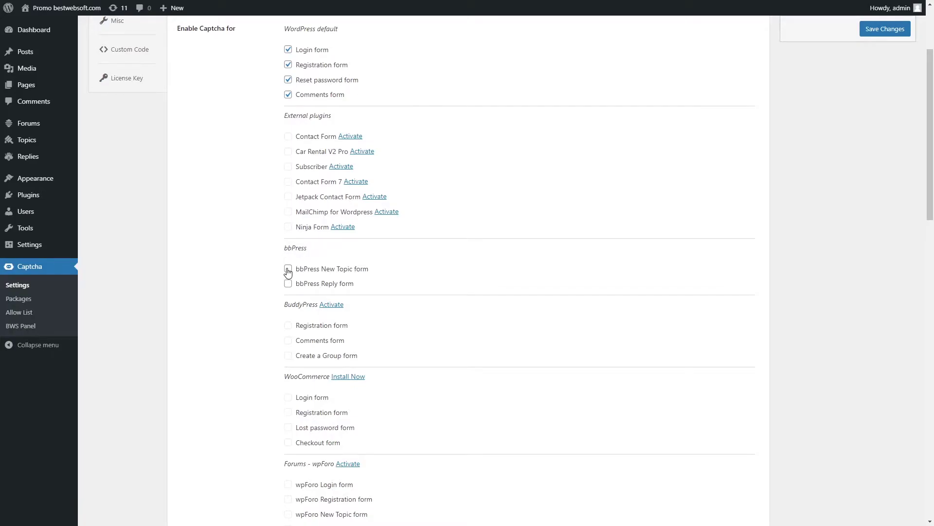
Step: Tick the bbPress New Topic form and bbPress Reply form captcha checkboxes
click(289, 269)
click(288, 284)
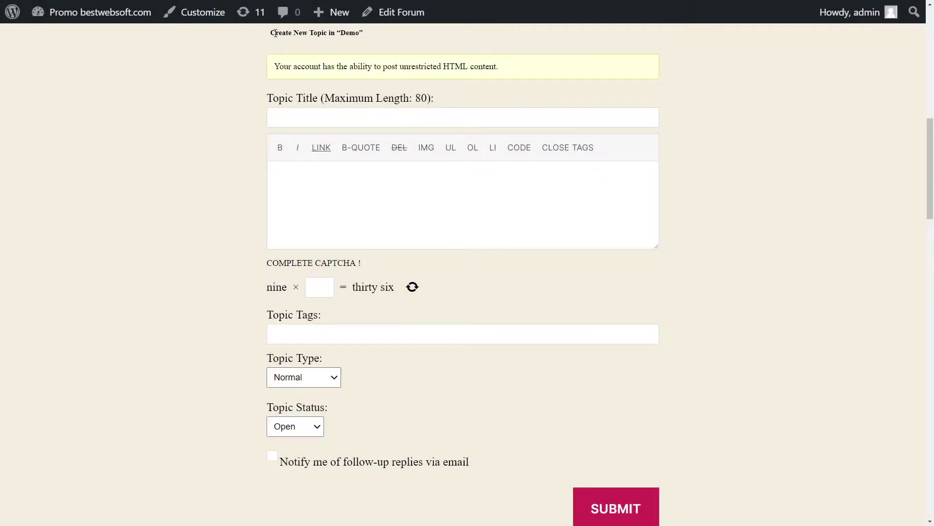
triple_click(312, 32)
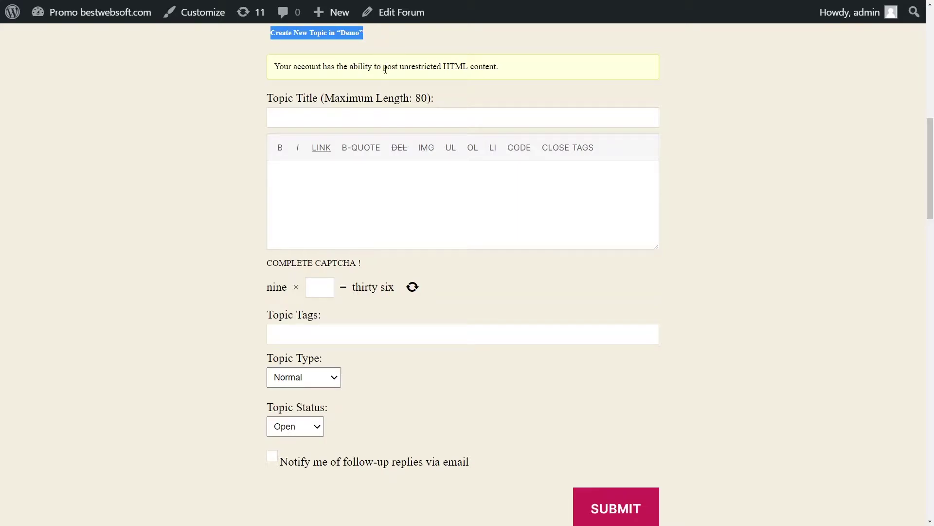
click(414, 315)
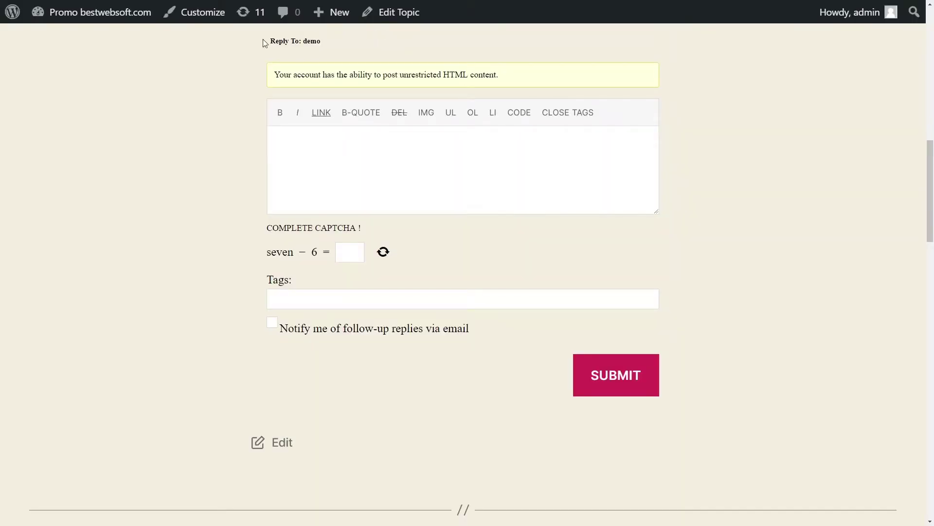
drag(263, 43, 329, 41)
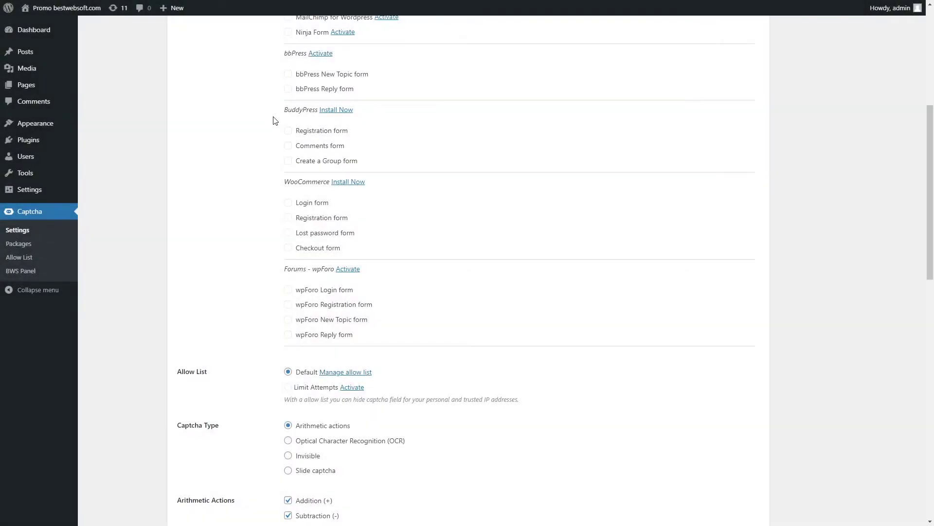
Step: Under BuddyPress, tick Registration form, Comments form and Create a Group form
drag(279, 112, 308, 110)
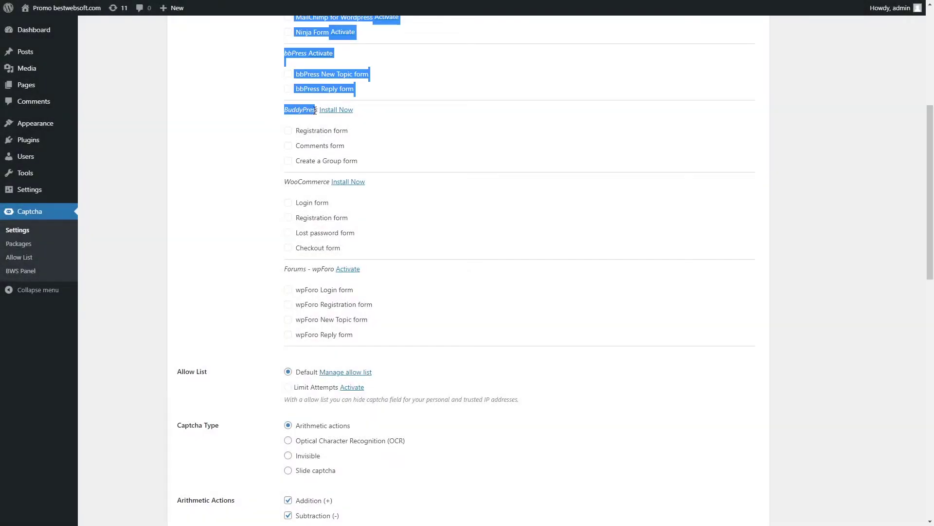
click(392, 121)
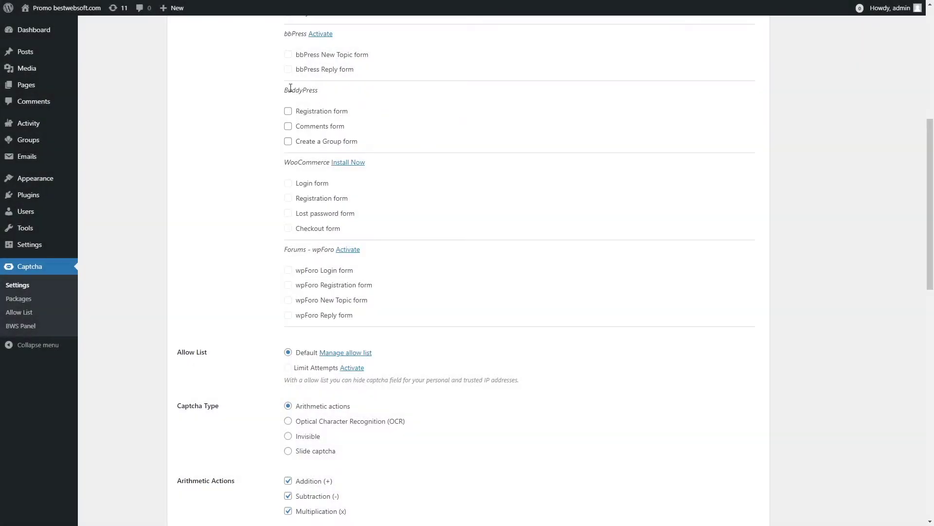
drag(286, 91, 319, 94)
click(328, 97)
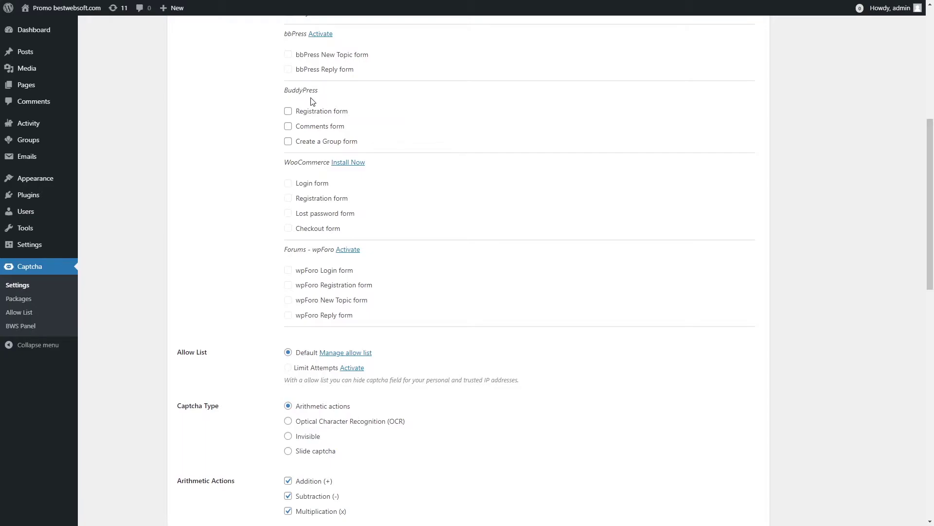
click(288, 111)
click(288, 126)
click(288, 141)
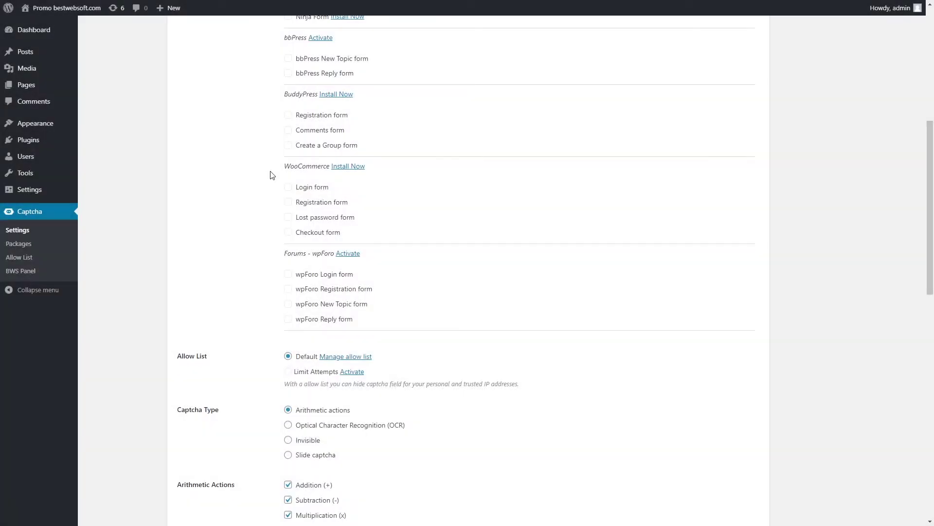
Step: Under WooCommerce, tick Login, Registration, Lost password and Checkout forms
drag(284, 167, 330, 168)
click(361, 183)
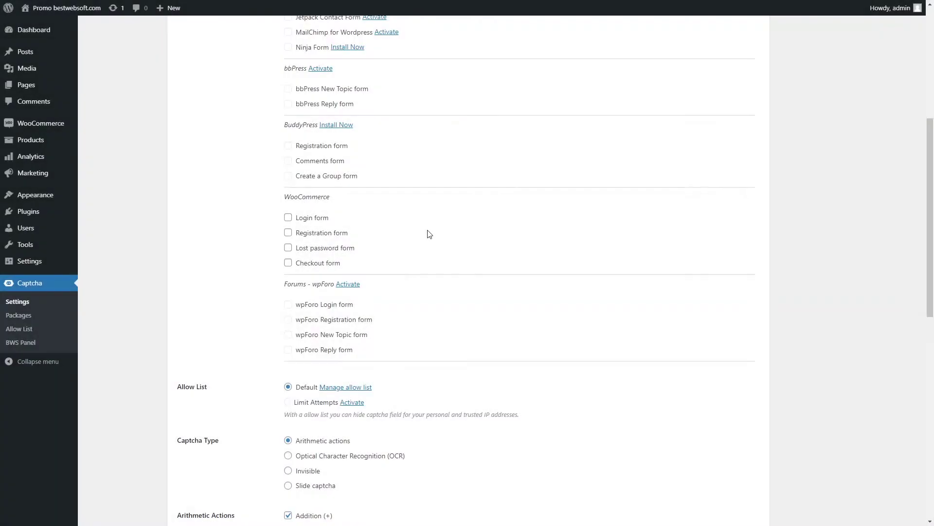
drag(330, 198, 286, 201)
click(282, 206)
click(288, 218)
click(288, 233)
click(288, 248)
click(288, 263)
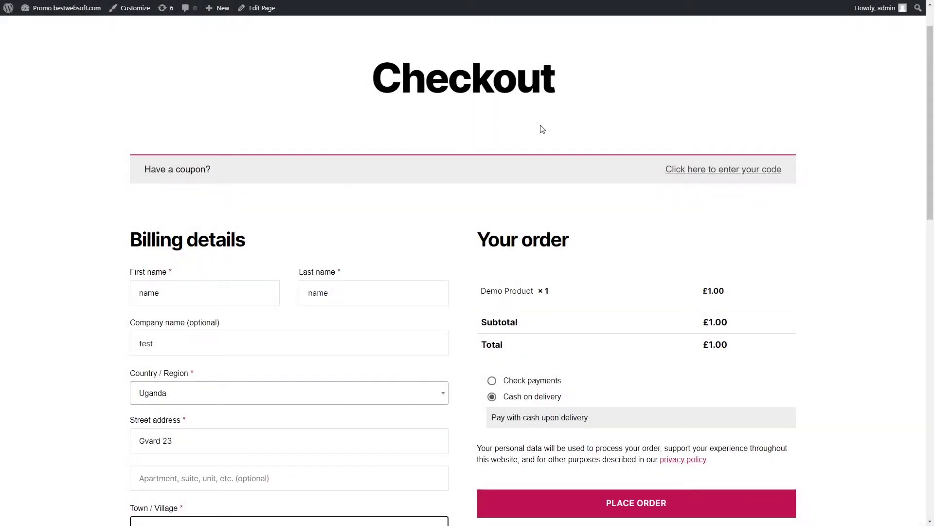
scroll(403, 197, down, 9)
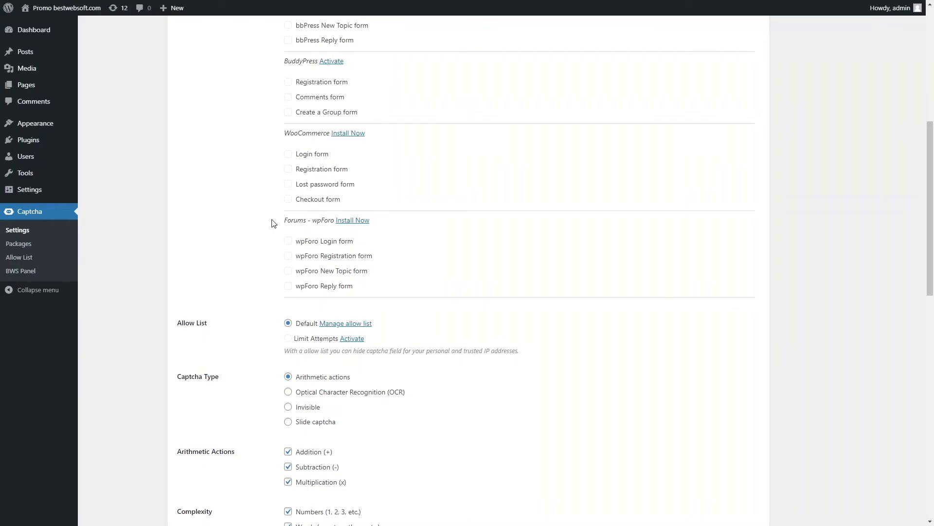
Step: Under Forums - wpForo, tick the Login, Registration, New Topic and Reply forms
drag(272, 223, 336, 222)
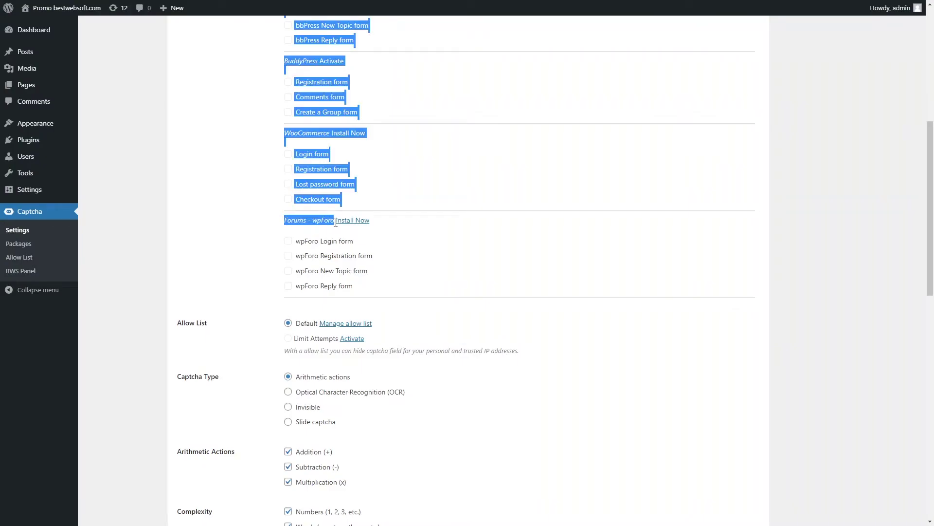
click(313, 234)
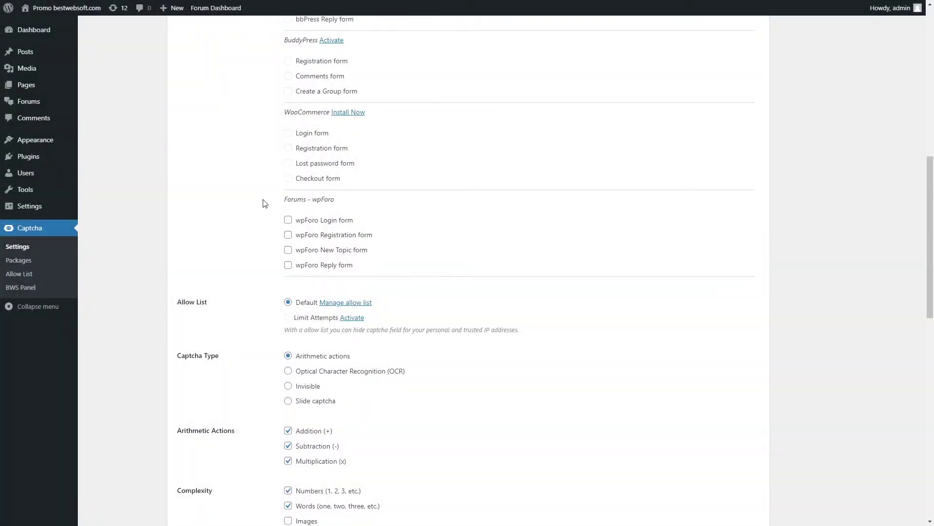
drag(272, 201, 338, 203)
click(291, 199)
click(288, 220)
click(287, 235)
click(288, 251)
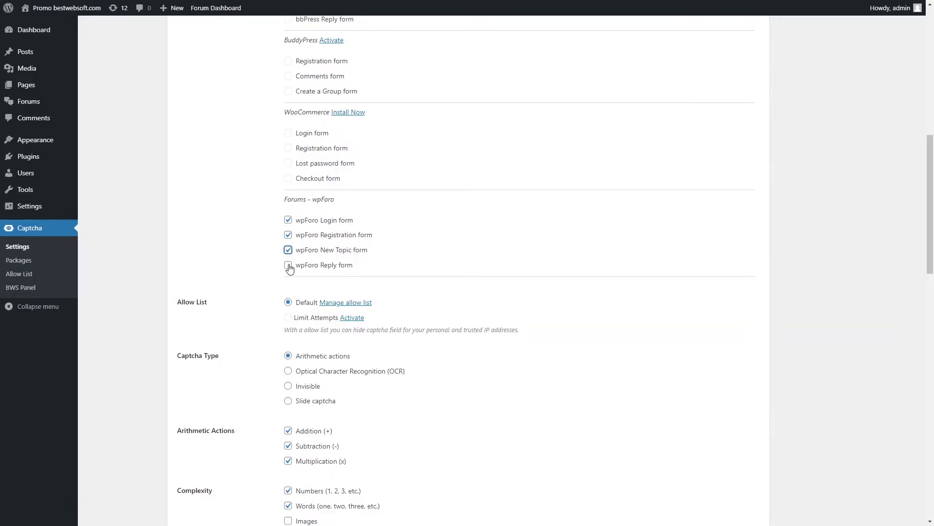
click(288, 264)
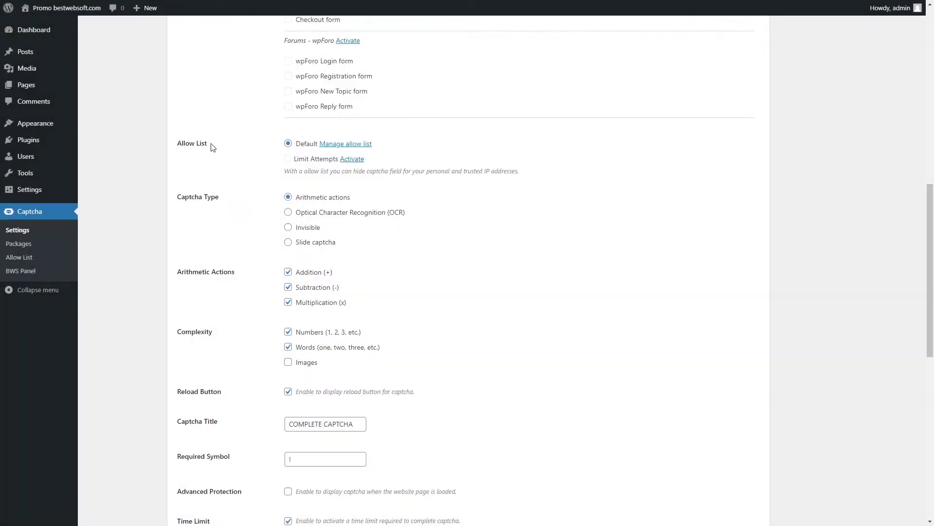
drag(179, 150, 202, 144)
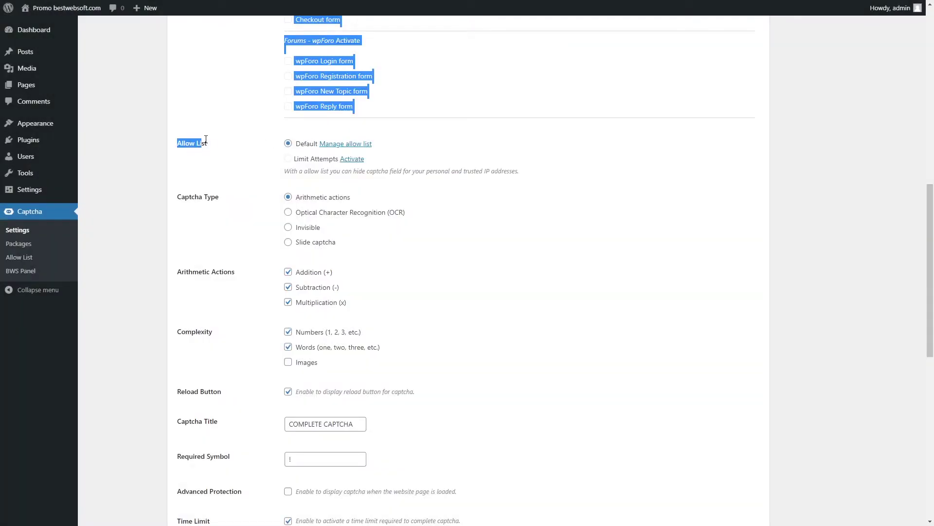
click(227, 149)
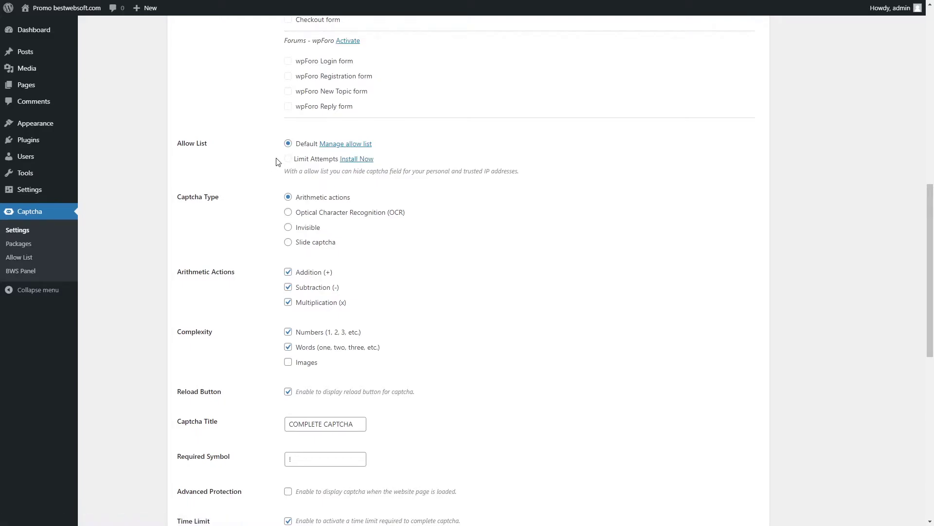
drag(294, 159, 337, 160)
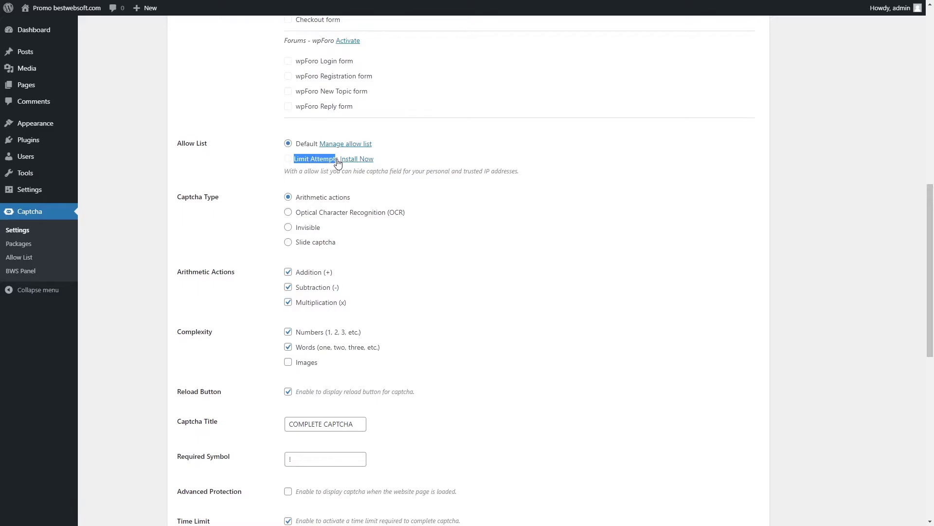
click(394, 161)
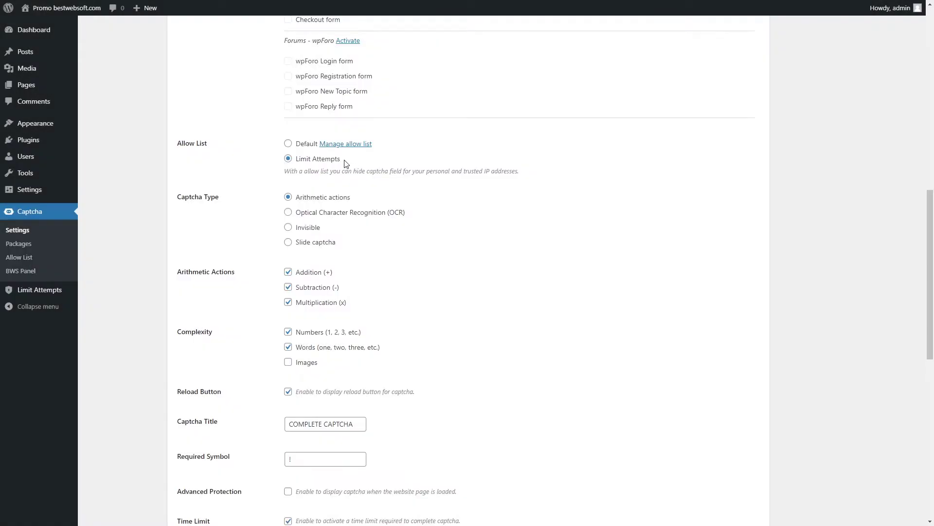
mouse_move(348, 160)
mouse_down()
mouse_move(293, 161)
mouse_move(339, 167)
mouse_up()
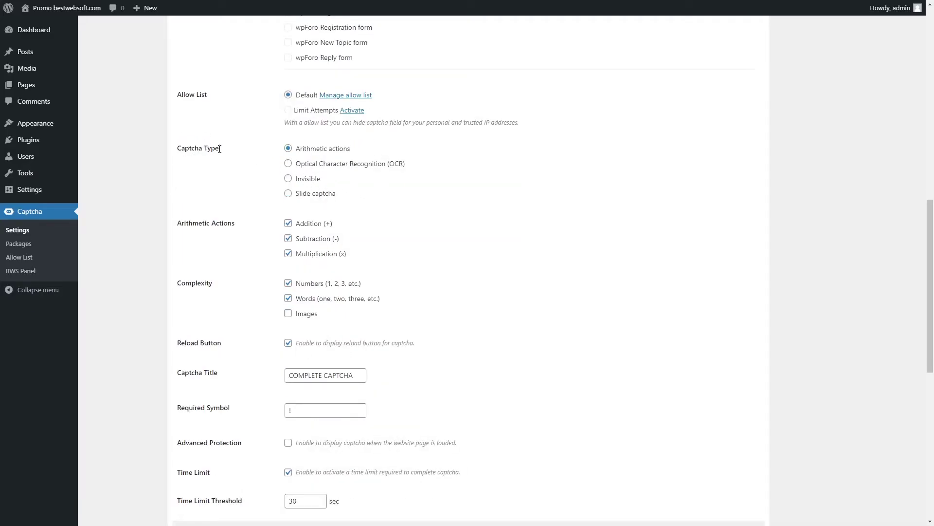
drag(219, 149, 179, 160)
click(243, 162)
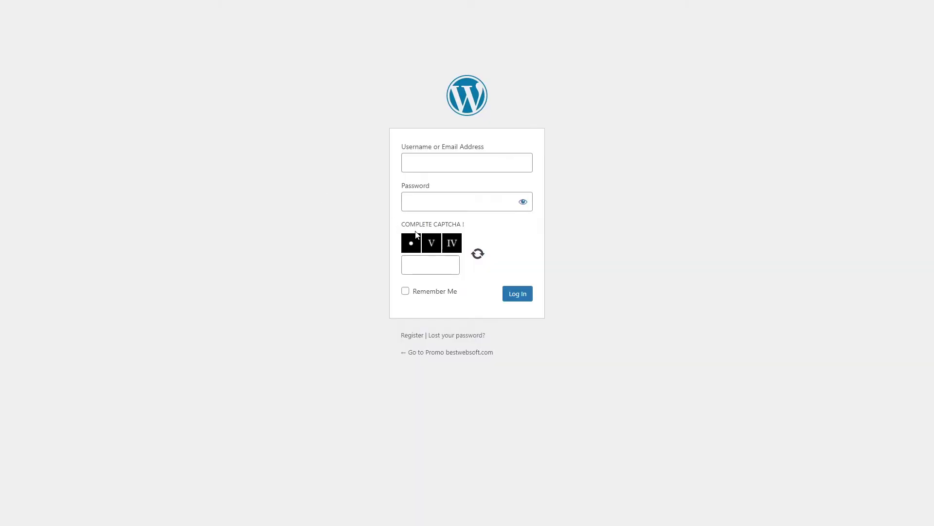
mouse_move(425, 251)
mouse_move(455, 245)
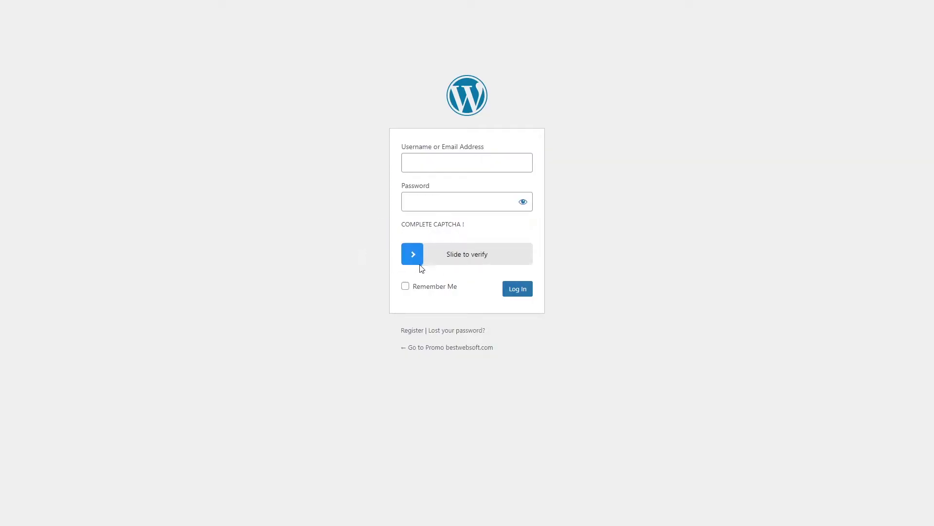
drag(416, 255, 530, 260)
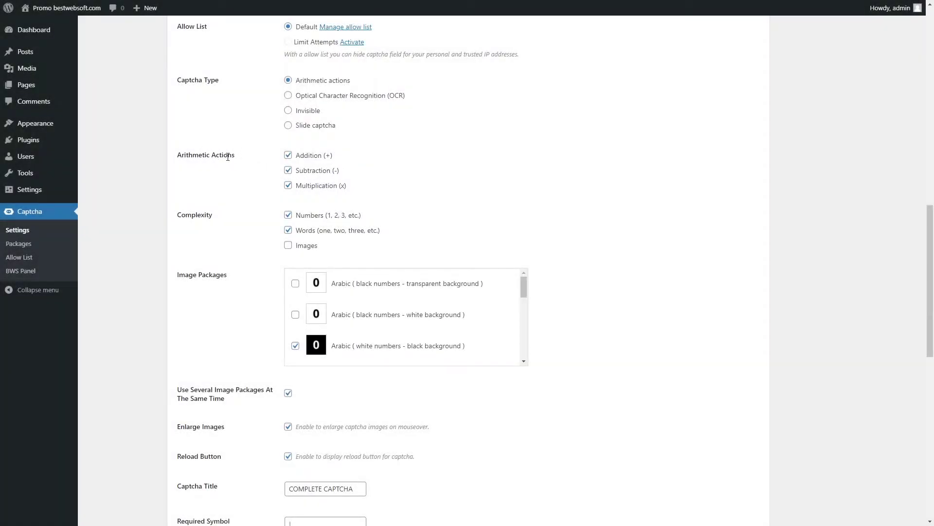
Step: Review the Arithmetic Actions, Complexity, Image Packages and Use Several Image Packages settings
drag(232, 157, 256, 157)
mouse_move(204, 215)
mouse_down()
mouse_move(180, 25)
mouse_move(205, 214)
mouse_up()
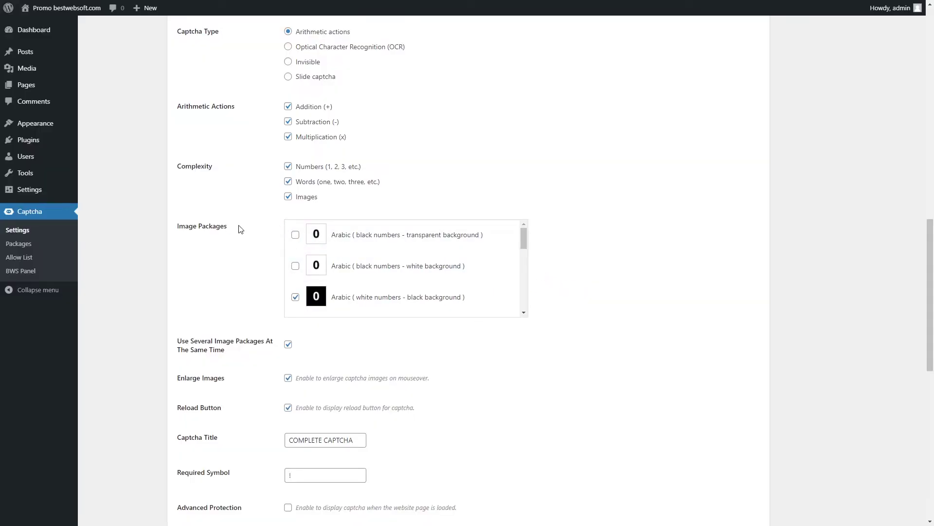
drag(225, 229, 176, 229)
click(228, 229)
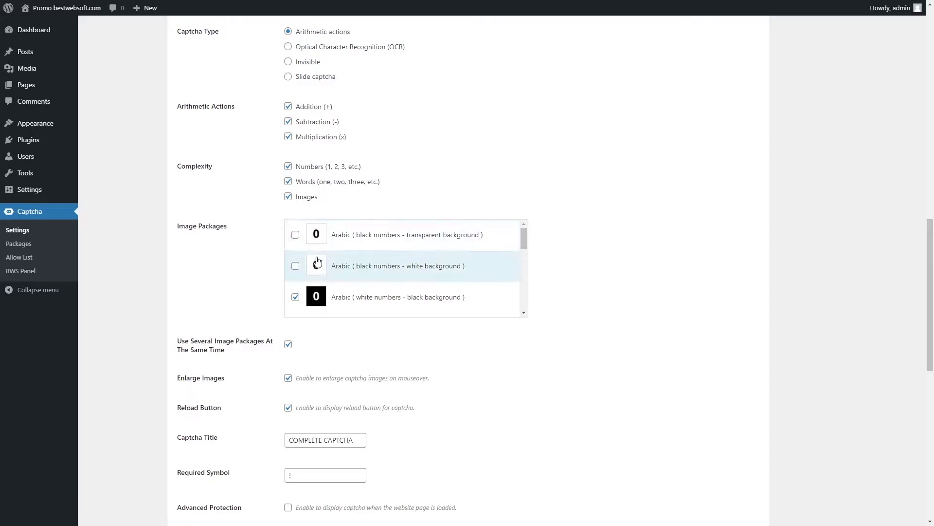
scroll(316, 263, down, 2)
scroll(316, 262, down, 5)
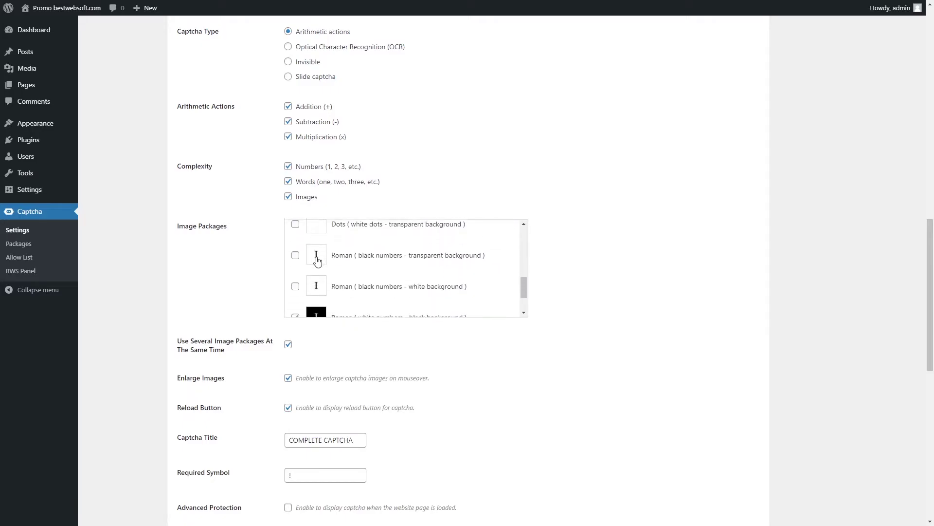
scroll(370, 210, up, 1)
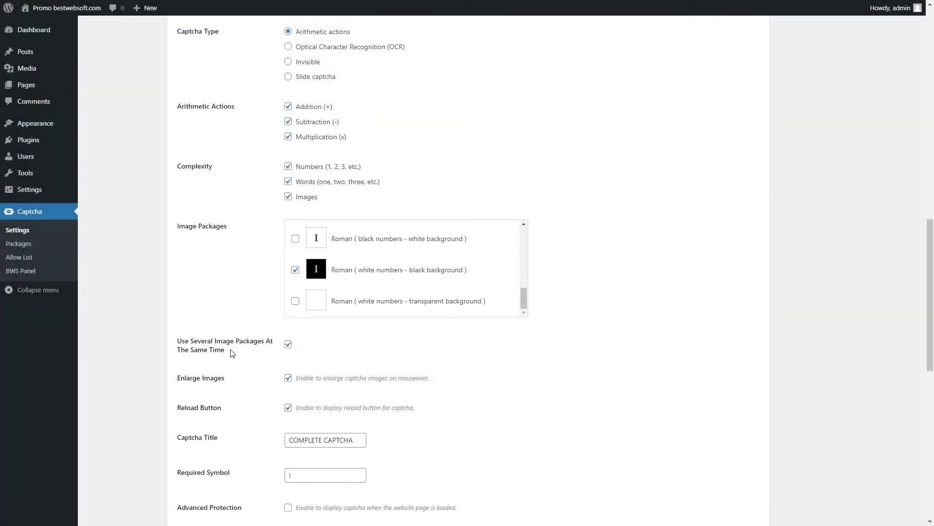
drag(225, 350, 178, 342)
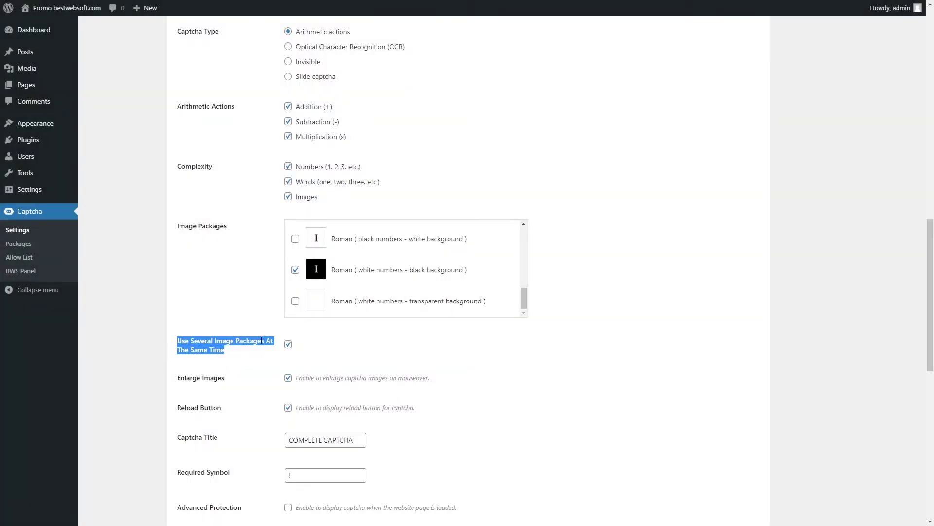
click(321, 347)
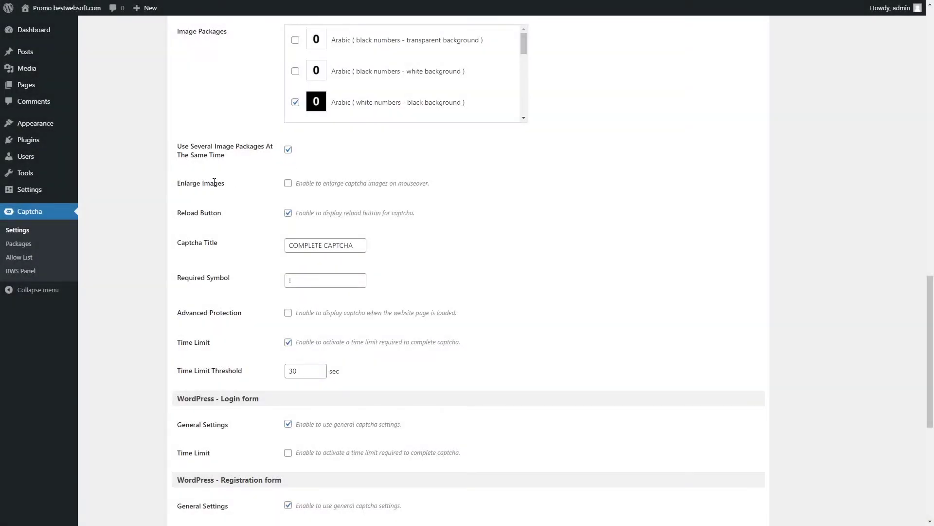
Step: Turn on Enlarge Images so captcha images grow on mouseover
drag(225, 184, 267, 190)
click(288, 183)
scroll(463, 192, up, 5)
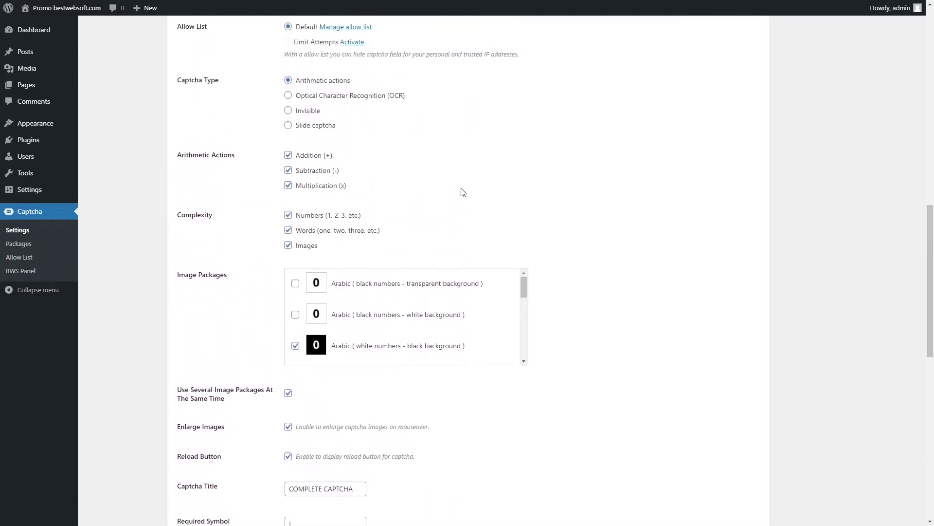
scroll(462, 192, up, 1)
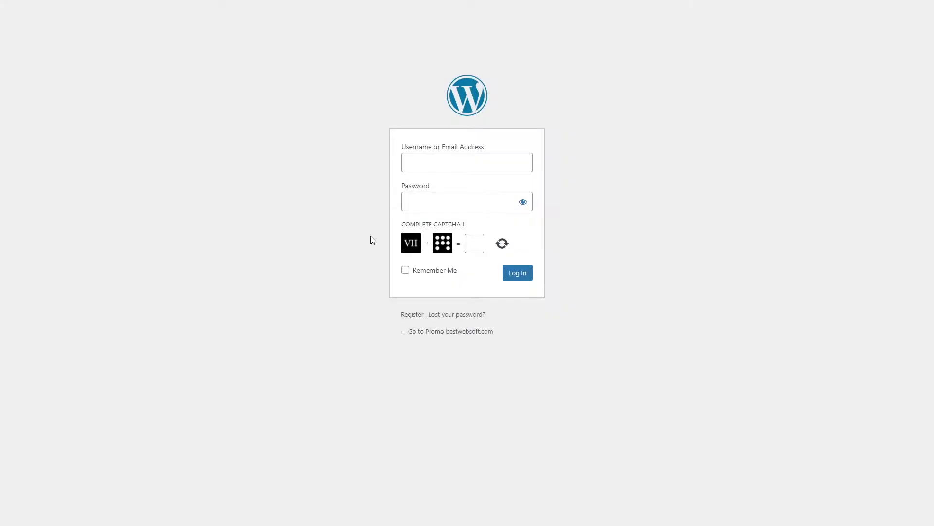
Step: Confirm on the login page that the captcha images enlarge when pointed at
mouse_move(408, 242)
mouse_move(446, 245)
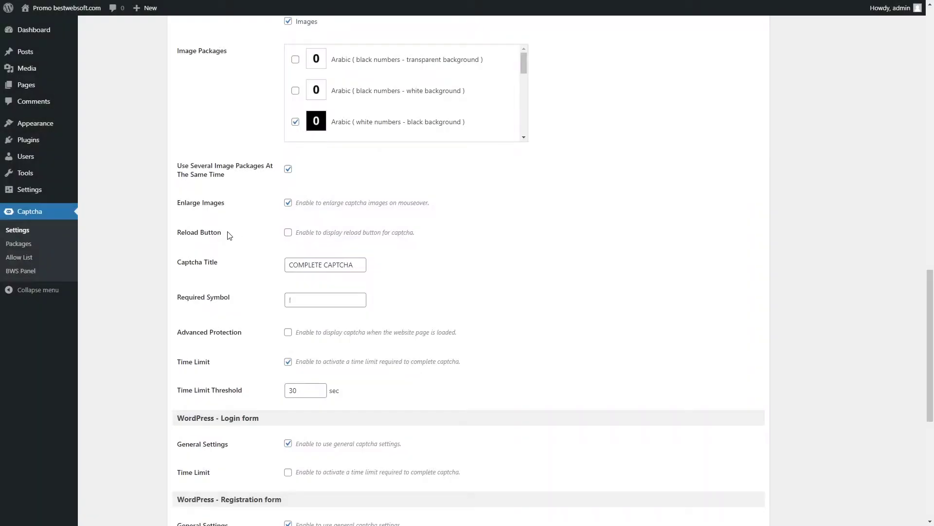
drag(222, 233, 181, 232)
Step: Enable the captcha Reload Button setting
click(225, 232)
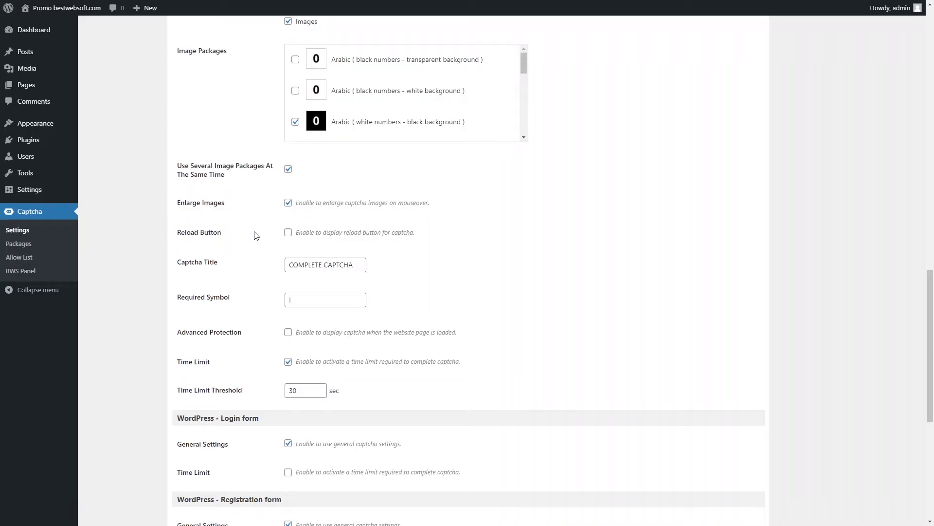
click(289, 233)
scroll(277, 246, up, 5)
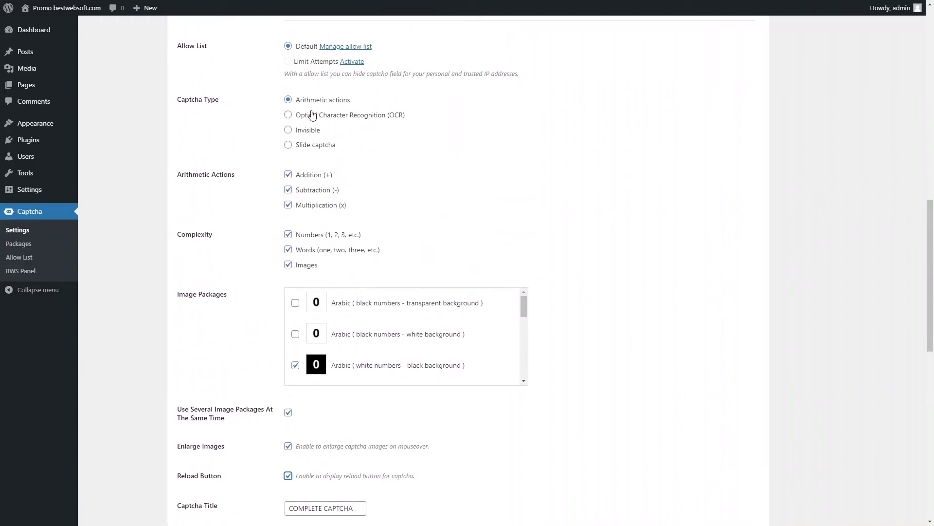
Step: Refresh the login page captcha to swap in a new arithmetic question
drag(303, 100, 343, 101)
drag(296, 120, 395, 118)
click(413, 120)
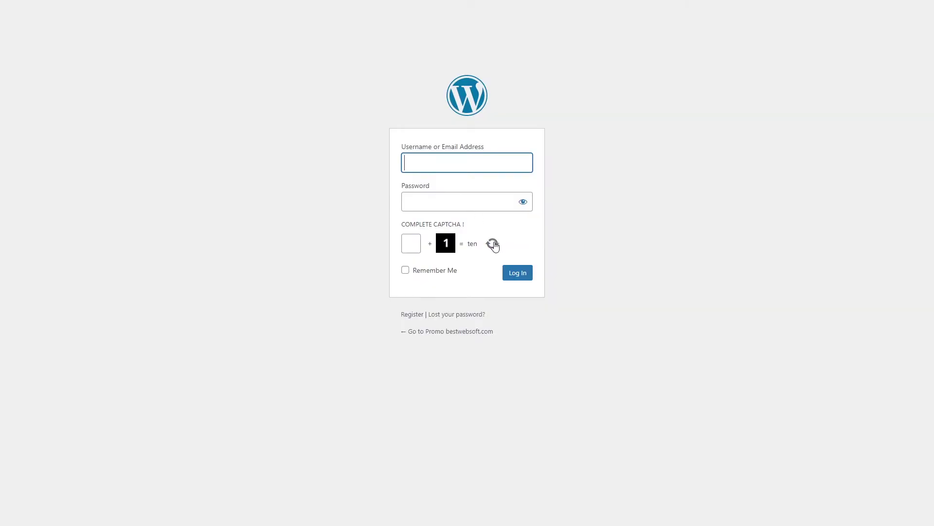
click(492, 247)
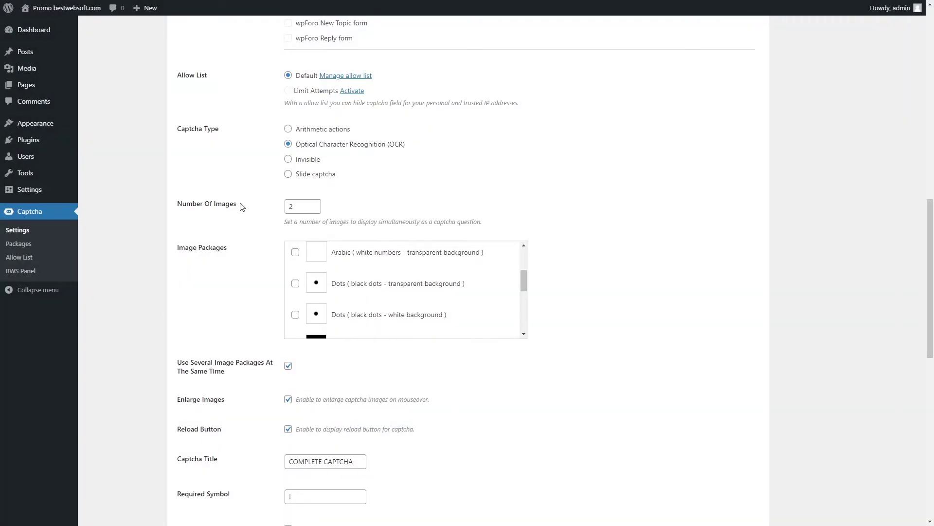
Step: Set Number Of Images to 2 and preview the image-only captcha on the login page
drag(243, 205, 179, 203)
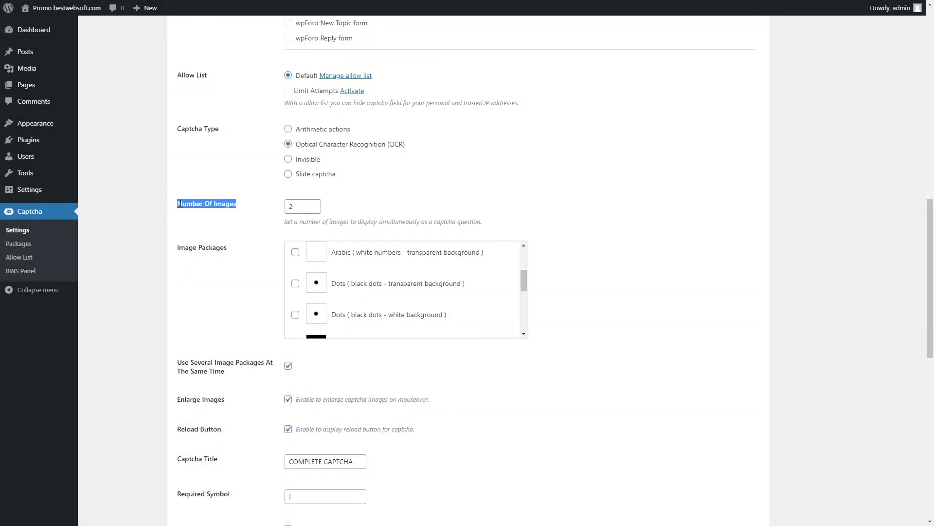
click(262, 213)
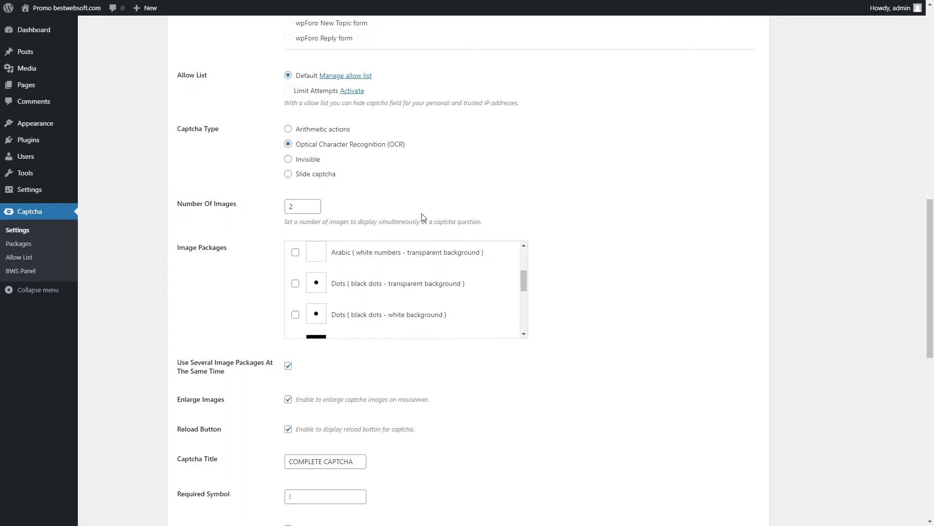
click(292, 208)
click(337, 206)
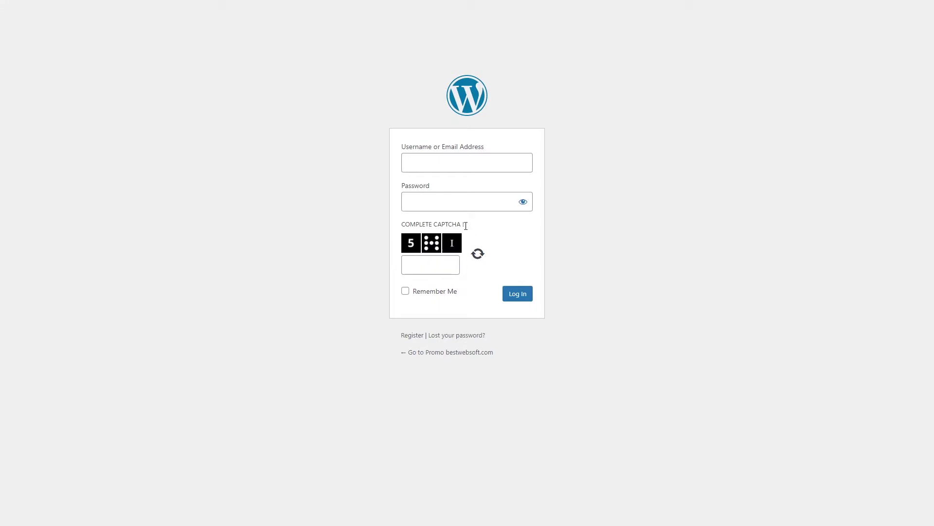
mouse_move(457, 243)
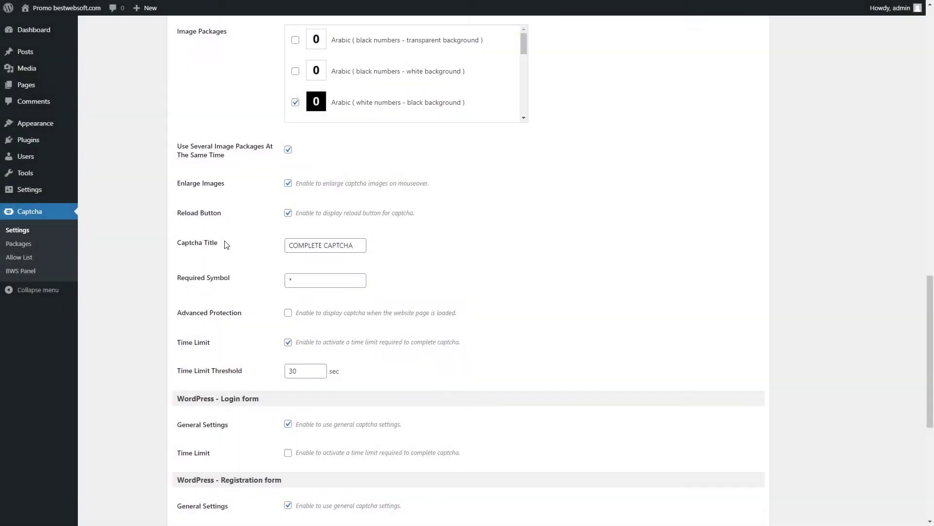
mouse_move(228, 246)
mouse_down()
mouse_move(176, 247)
mouse_move(218, 247)
mouse_up()
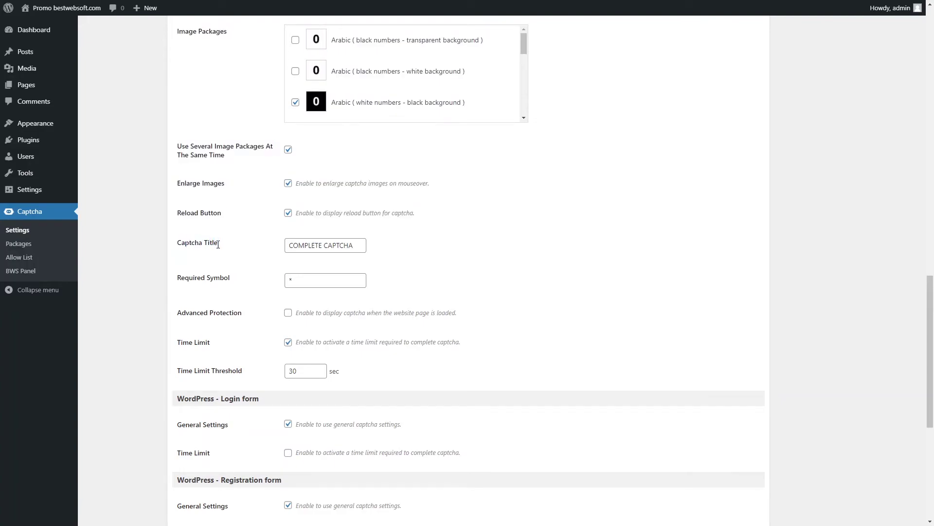
Step: Replace the Captcha Title 'COMPLETE CAPTCHA' with 'confirm you are not a robot'
click(290, 244)
drag(291, 245, 354, 245)
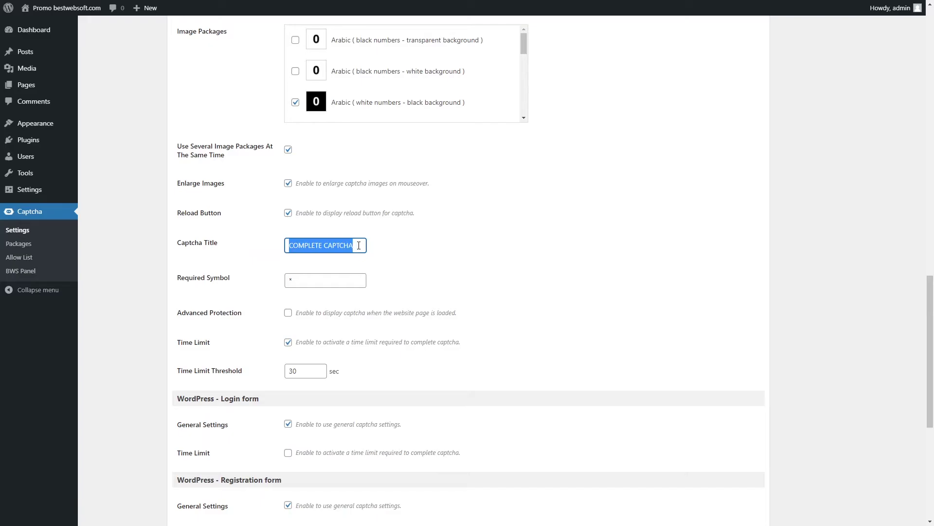
key(ctrl+v)
drag(361, 245, 283, 247)
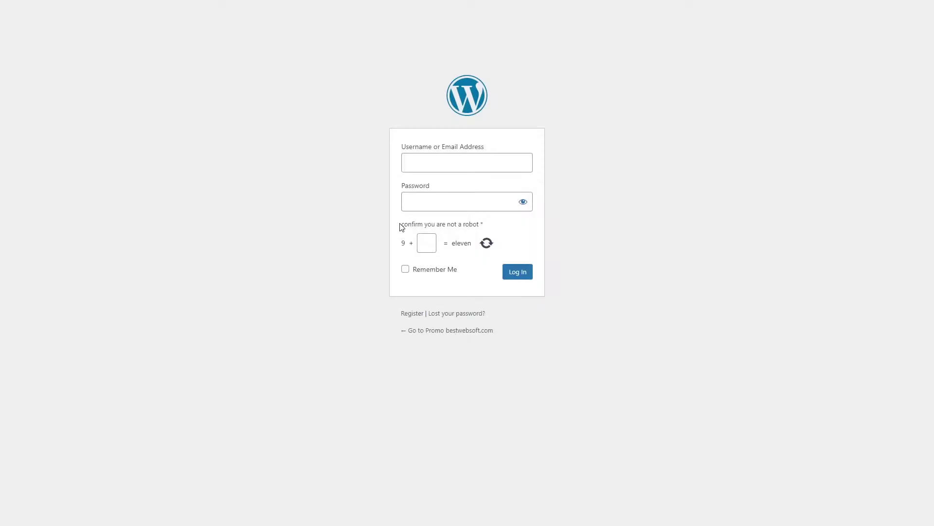
drag(400, 227, 491, 229)
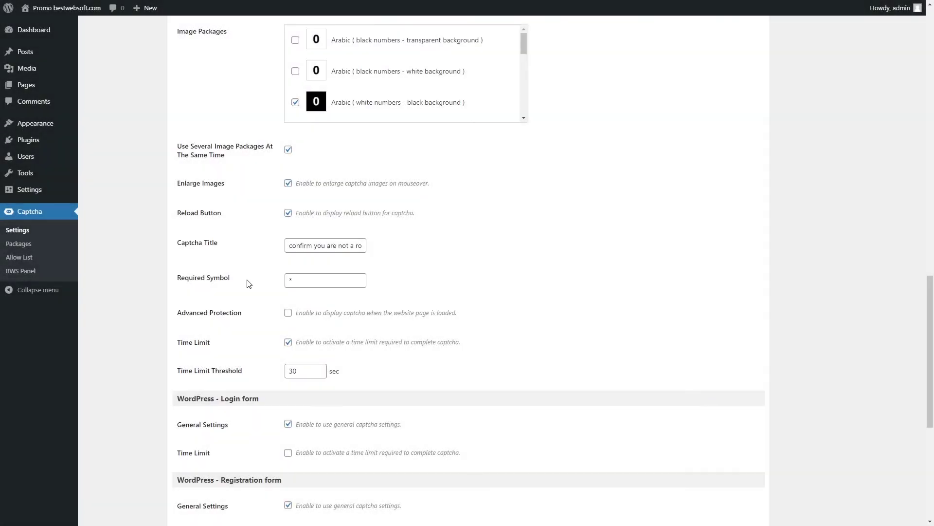
drag(233, 281, 178, 281)
Step: Set the Required Symbol to '!' and enable Advanced Protection
click(237, 281)
click(297, 280)
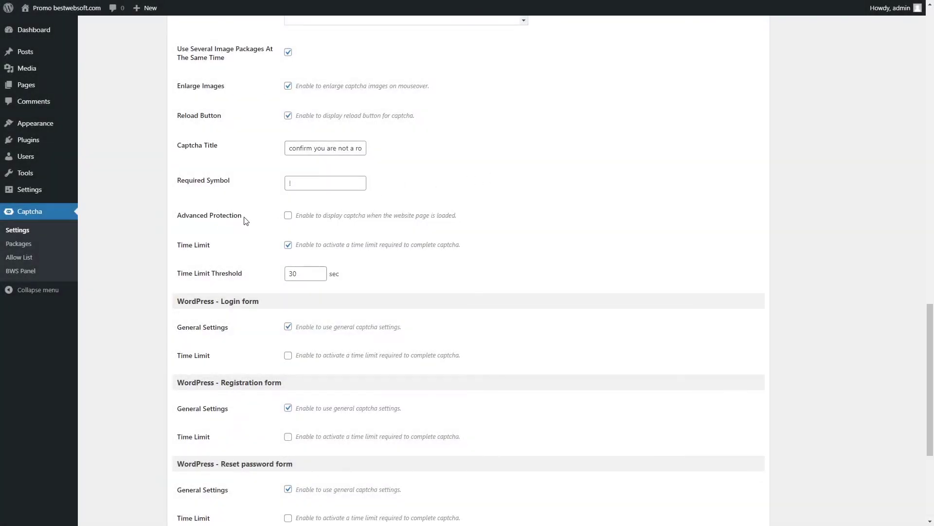
drag(246, 220, 170, 215)
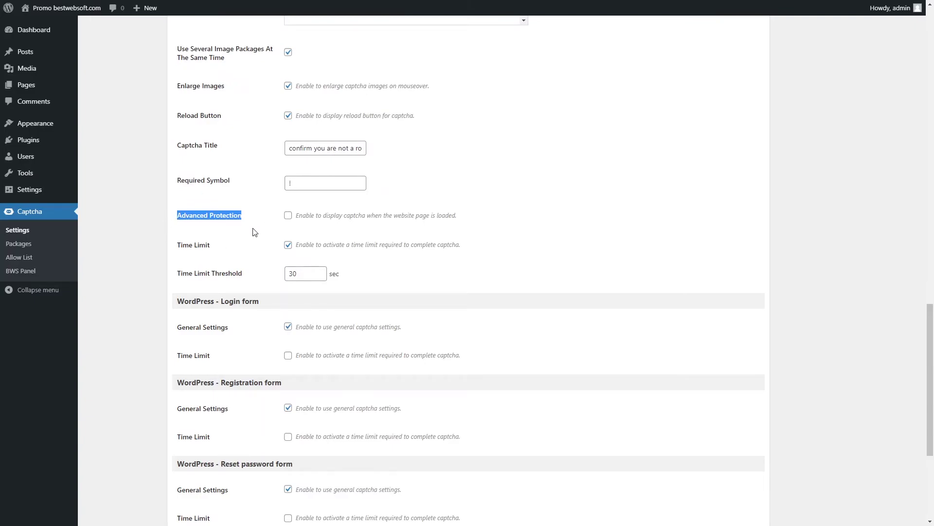
click(265, 225)
click(288, 215)
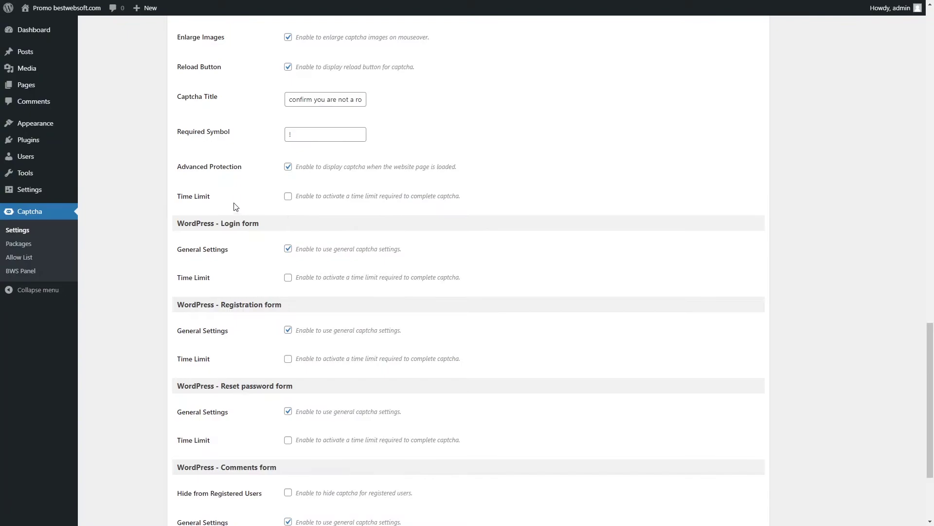
Step: Enable Time Limit and change the Time Limit Threshold from 30 to 50 seconds
drag(234, 202, 178, 194)
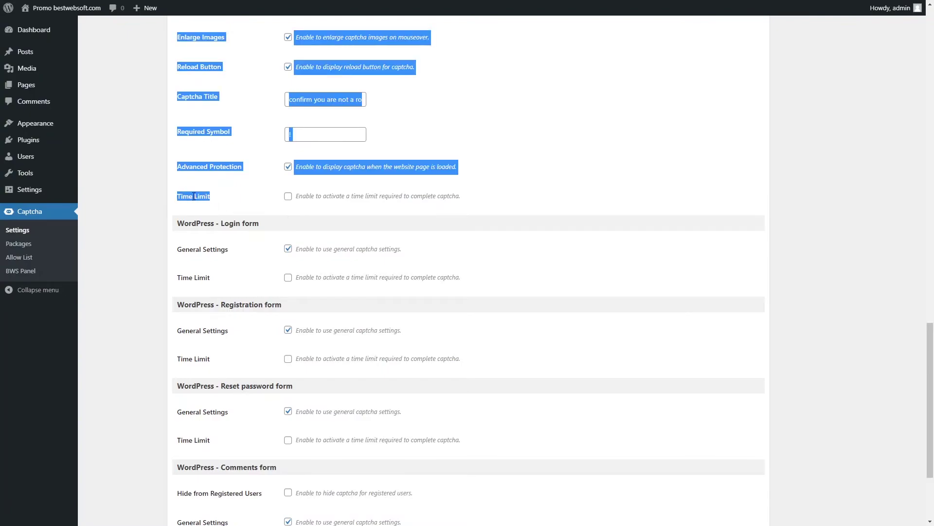
click(177, 212)
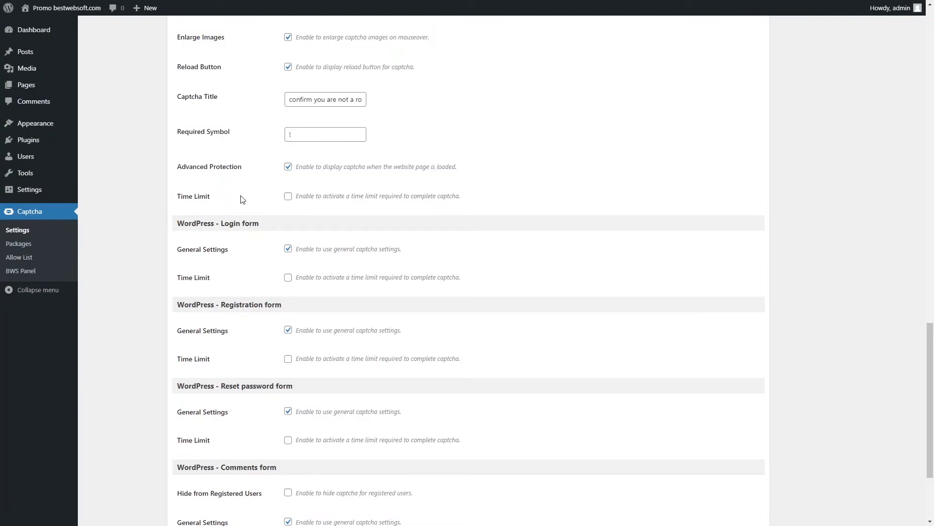
click(288, 196)
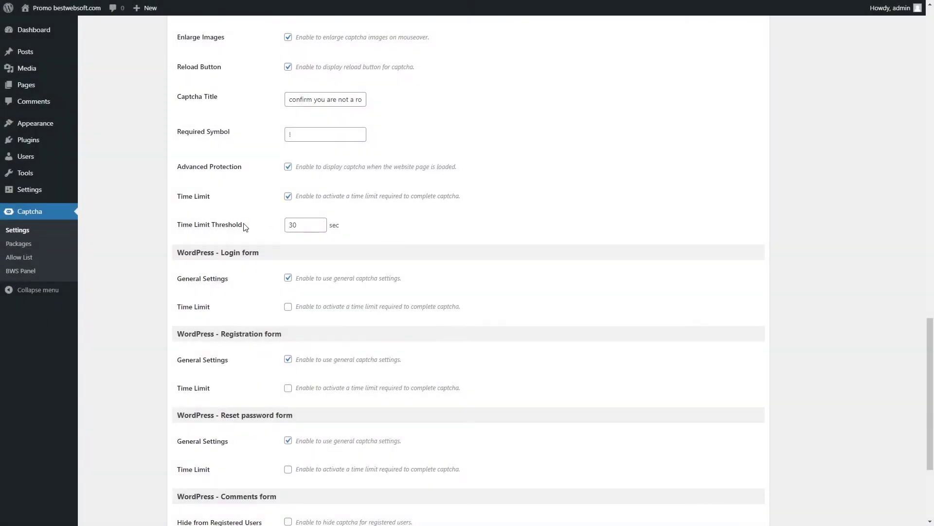
drag(245, 228, 178, 225)
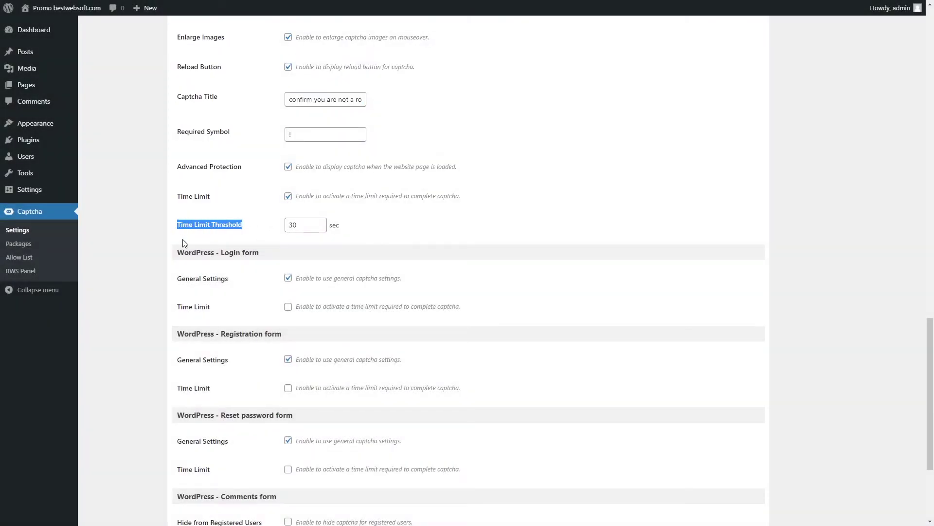
click(249, 231)
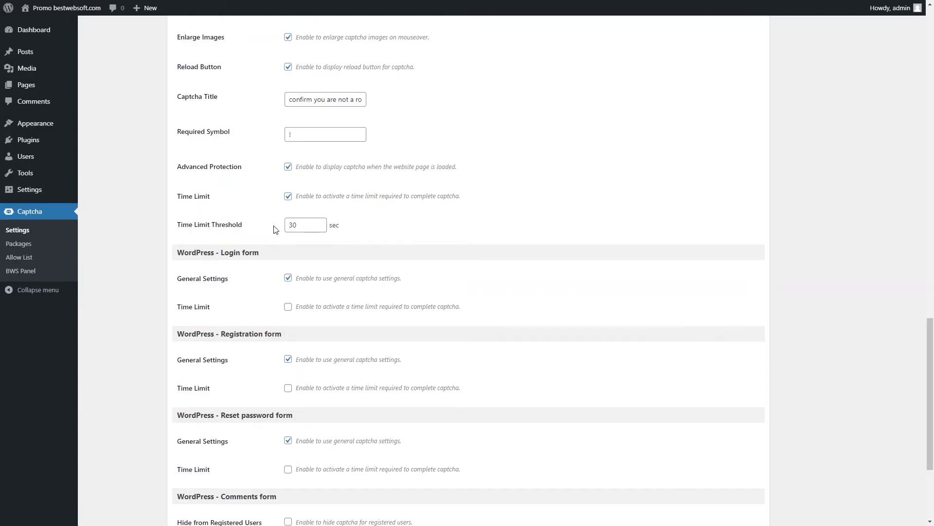
drag(305, 224, 288, 226)
text(5)
scroll(347, 231, down, 1)
drag(263, 204, 177, 207)
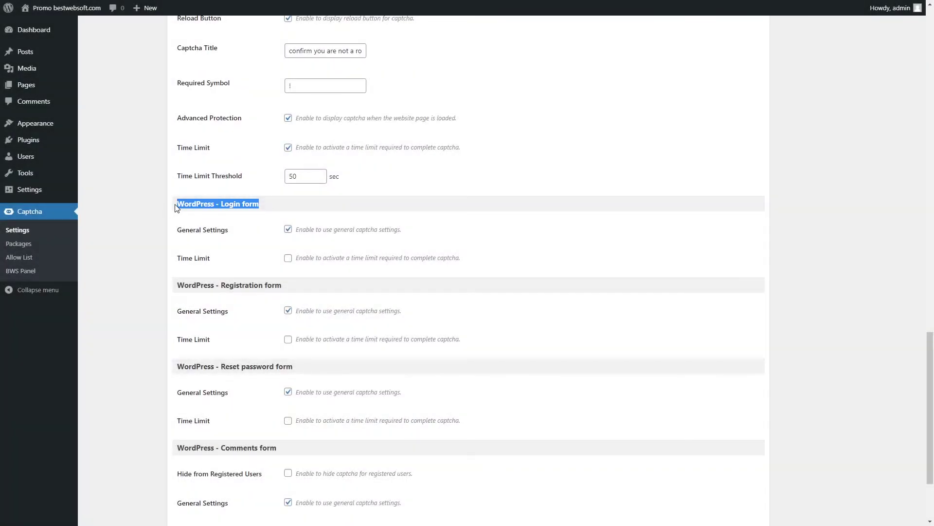
click(154, 208)
scroll(267, 211, down, 1)
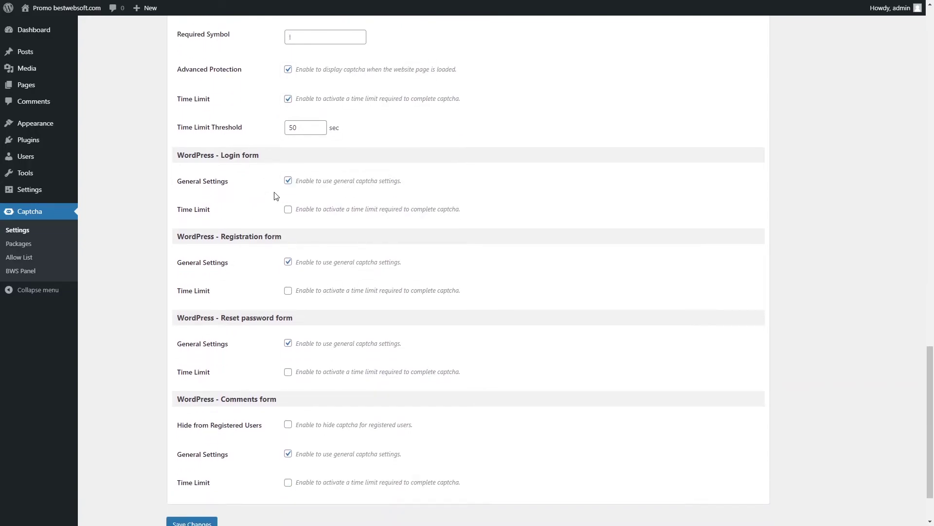
Step: Give the Login form its own settings with Arabic black-on-white and Roman transparent packages
click(288, 180)
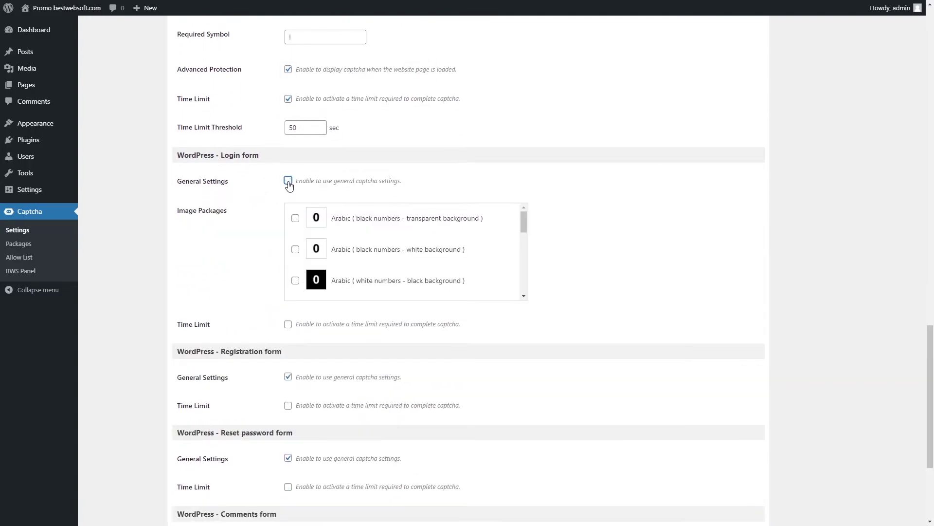
click(288, 181)
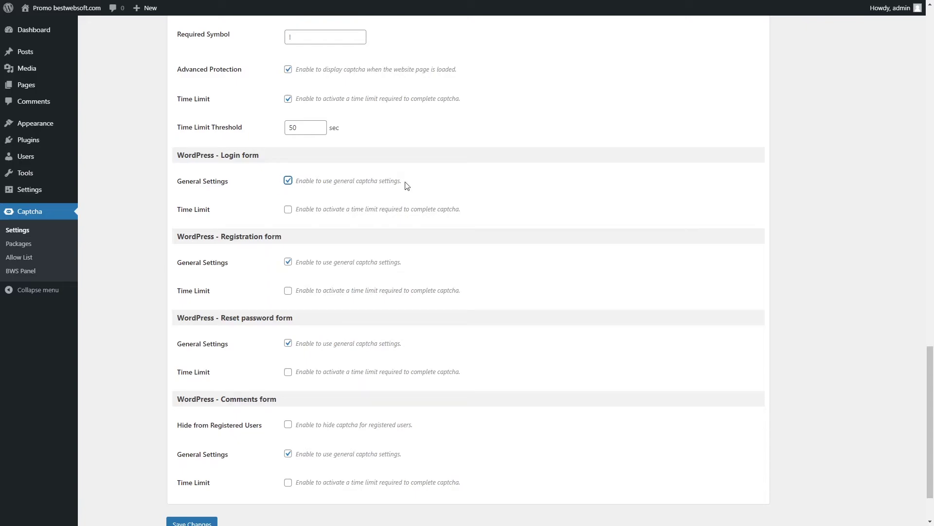
click(288, 180)
scroll(238, 194, down, 1)
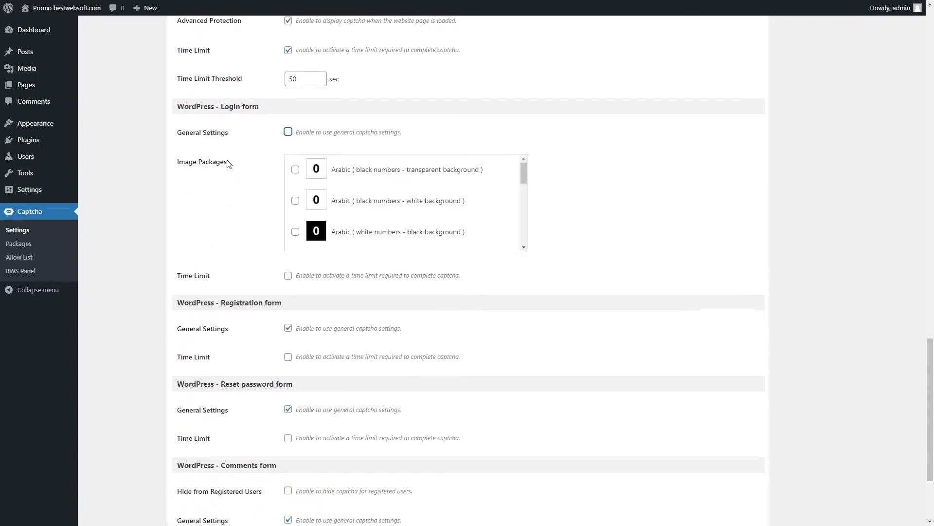
click(296, 205)
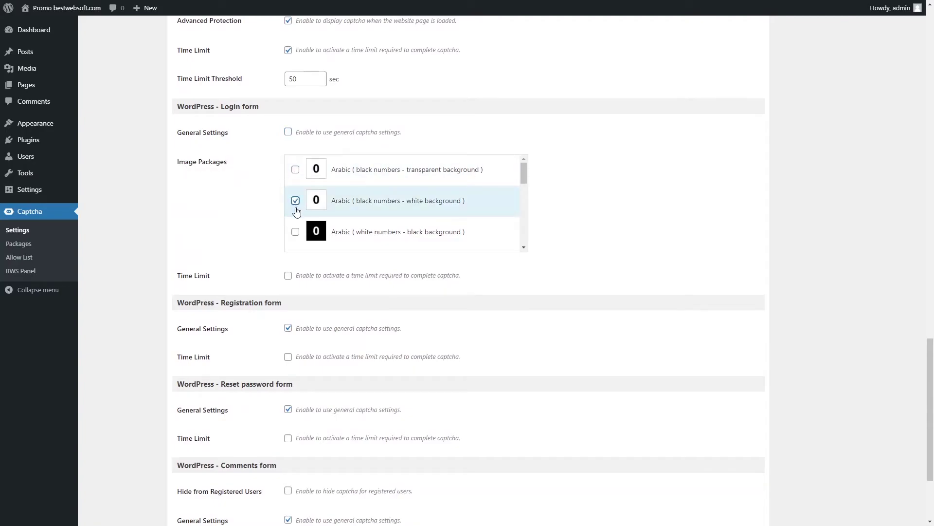
scroll(297, 229, down, 3)
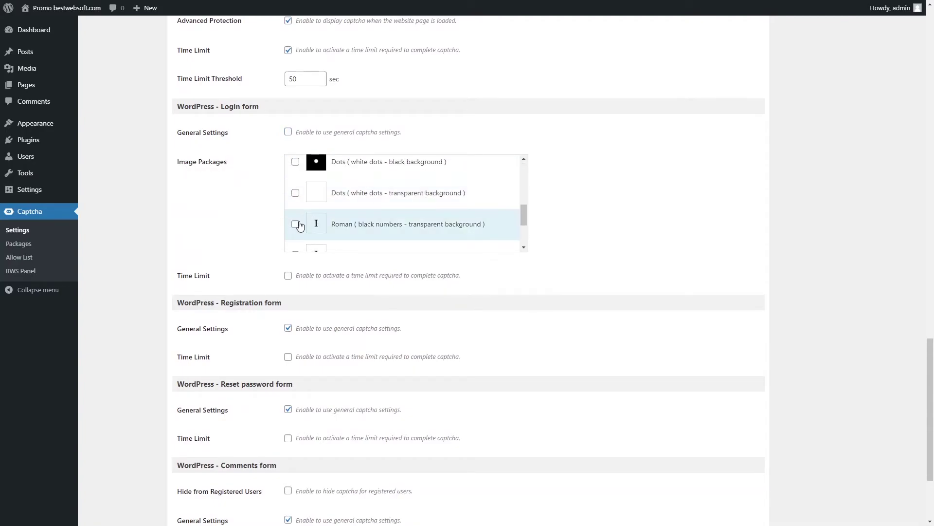
click(297, 225)
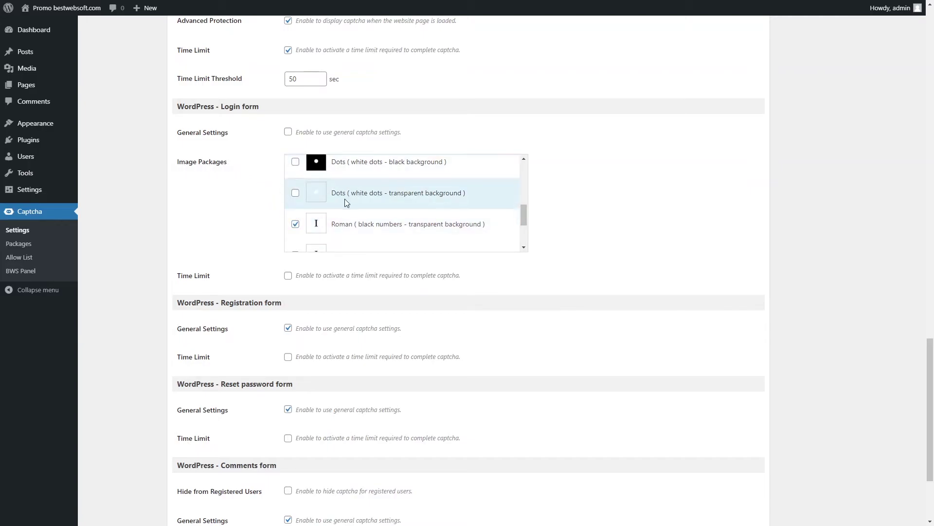
Step: Enable the Login form's Time Limit and enter 5 as its threshold
scroll(307, 212, down, 3)
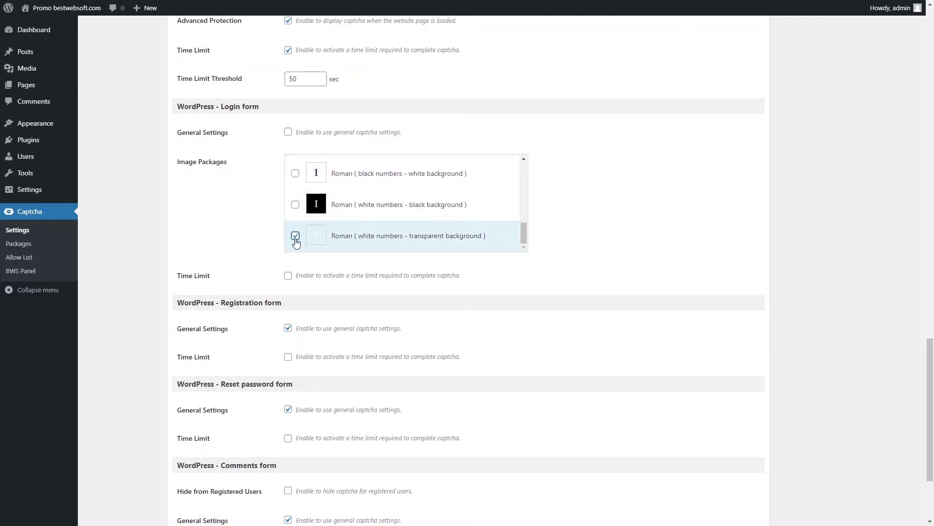
scroll(253, 238, down, 1)
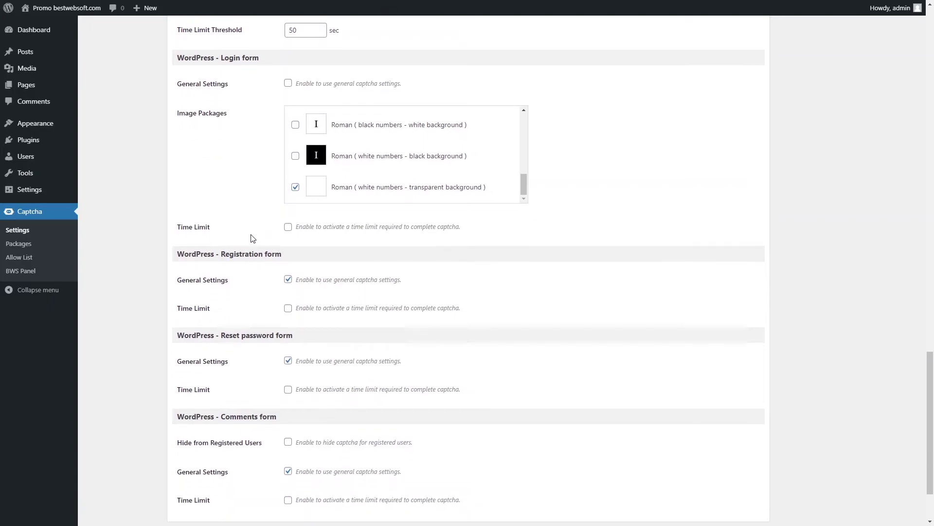
click(288, 228)
click(289, 228)
click(288, 227)
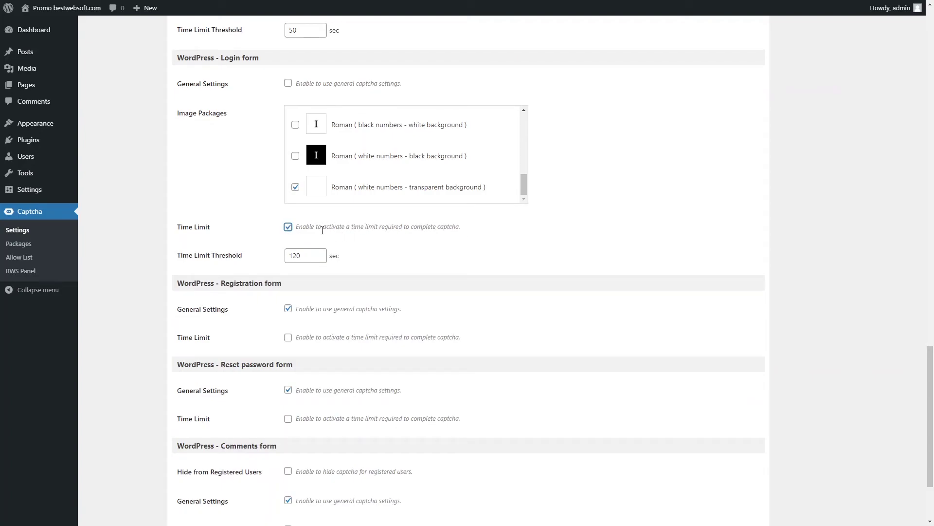
scroll(292, 224, down, 1)
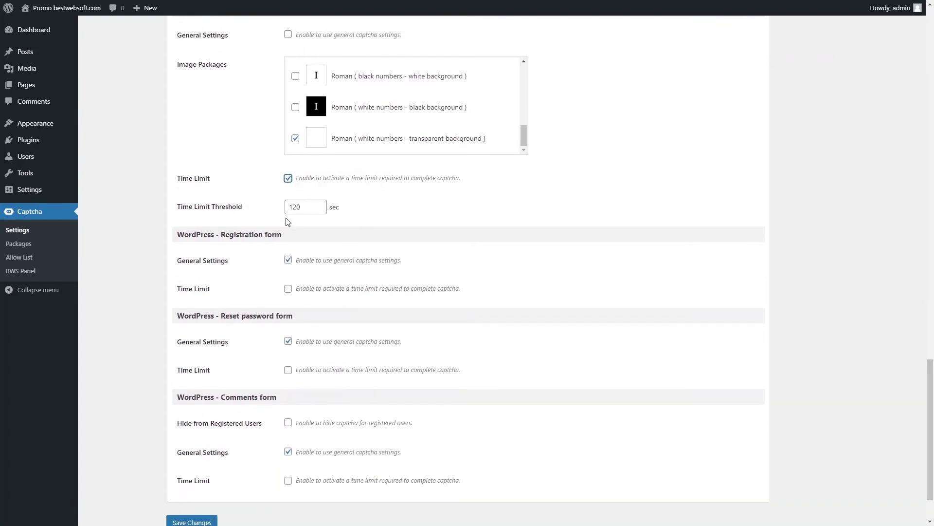
drag(178, 207, 243, 209)
click(250, 211)
drag(302, 207, 292, 208)
text(5)
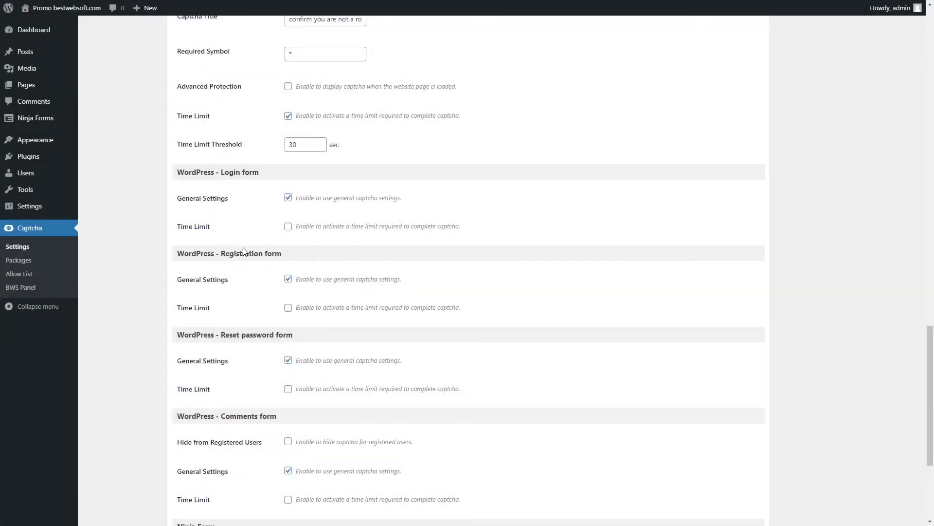
Step: Review the Registration, Comments and Ninja Form captcha sections
drag(176, 259, 288, 255)
drag(177, 335, 288, 336)
scroll(202, 288, down, 3)
drag(177, 273, 277, 271)
drag(185, 380, 222, 375)
click(231, 386)
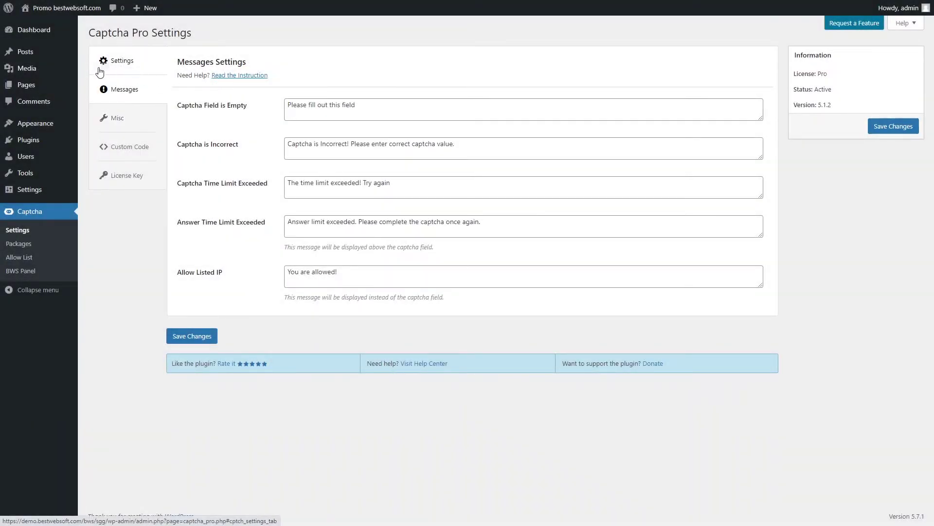
Step: Review the Messages fields from Captcha Field is Empty through Allow Listed IP
drag(177, 62, 246, 64)
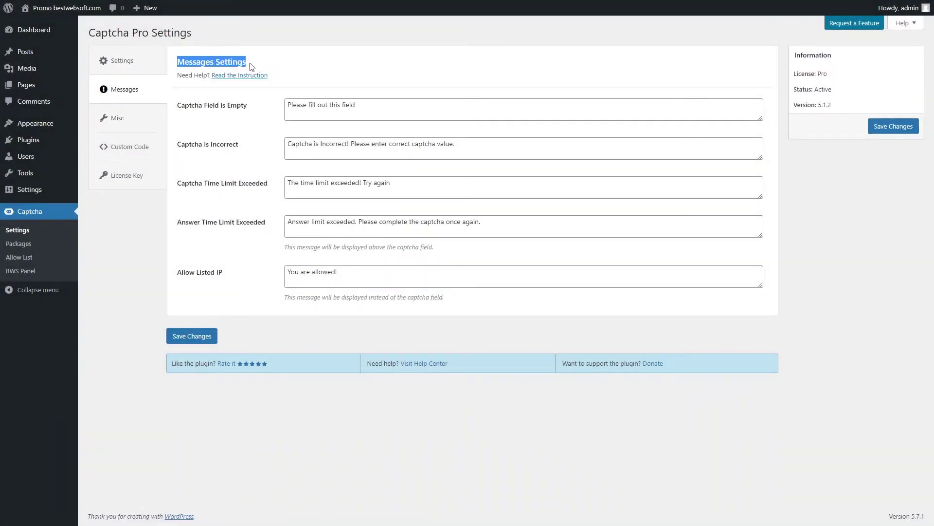
click(252, 66)
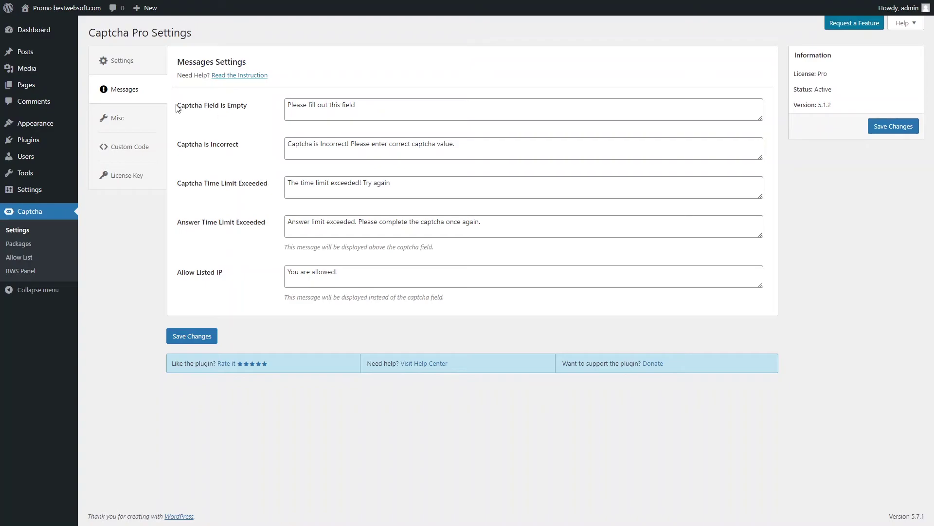
drag(178, 108, 250, 108)
click(251, 119)
drag(242, 147, 179, 145)
click(181, 144)
drag(178, 186, 271, 187)
click(271, 188)
drag(179, 223, 270, 225)
click(272, 225)
drag(223, 273, 183, 272)
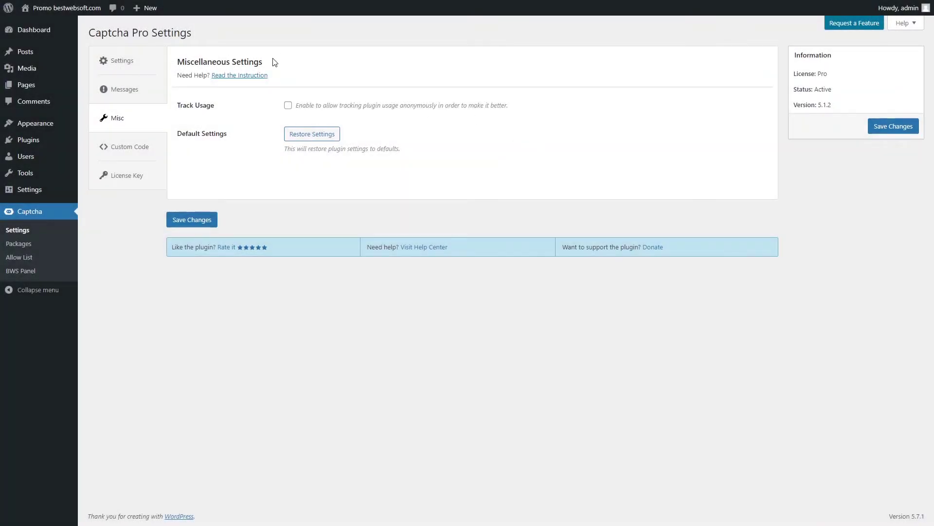
Step: On the Misc tab, enable Track Usage, then confirm 'Yes, restore all settings'
drag(264, 62, 178, 61)
click(176, 63)
drag(217, 104, 179, 106)
click(244, 106)
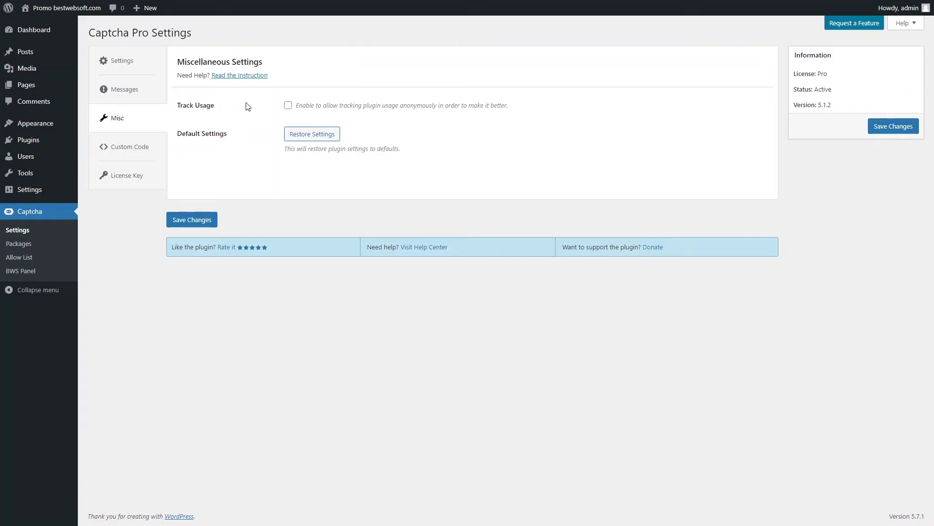
click(288, 106)
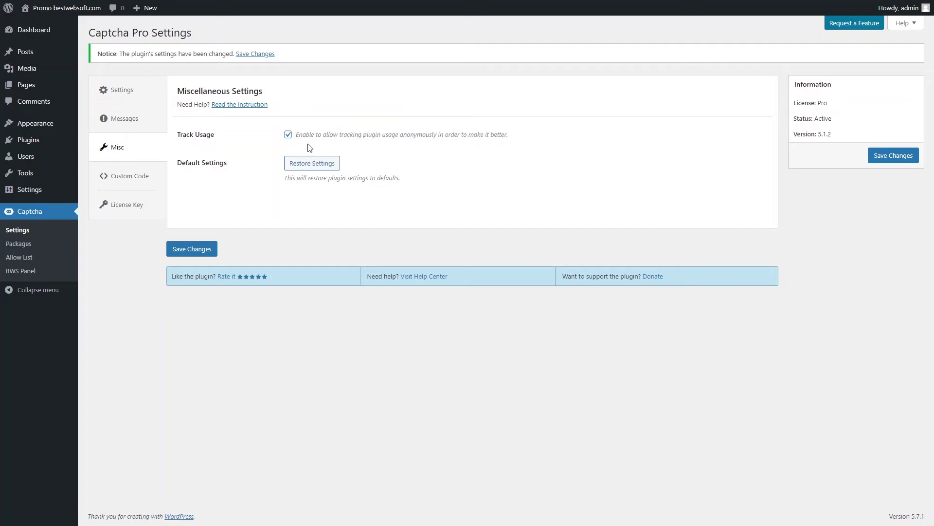
click(295, 165)
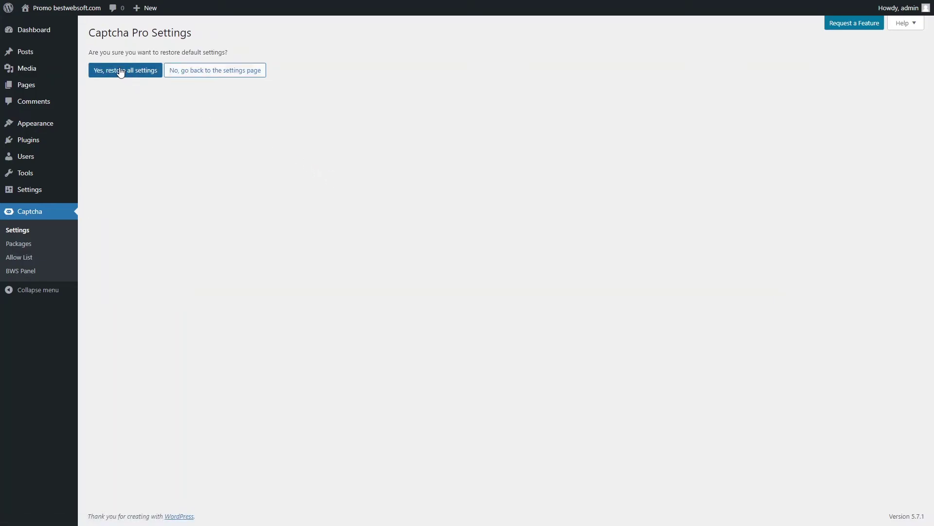
click(123, 73)
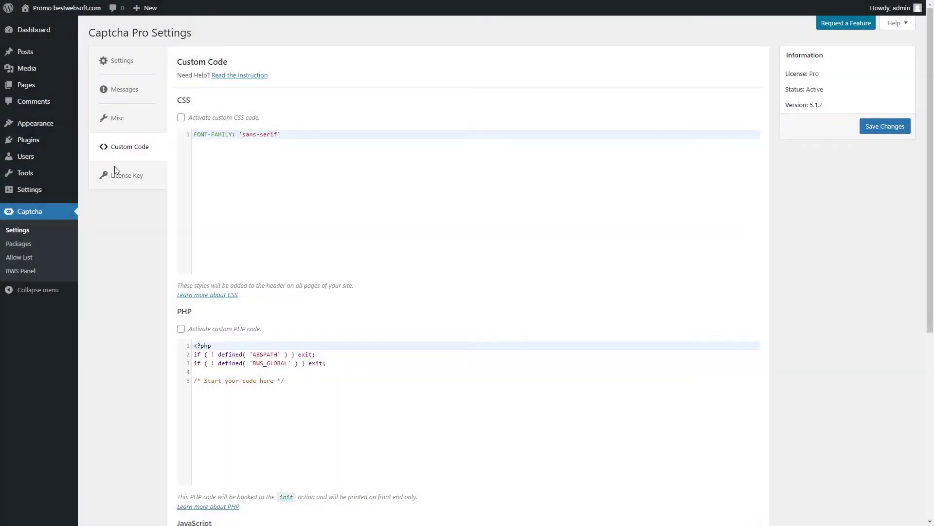
Step: Activate the custom CSS, PHP and JavaScript code and save the changes
drag(232, 63, 178, 61)
click(251, 66)
scroll(194, 213, down, 2)
scroll(170, 225, down, 3)
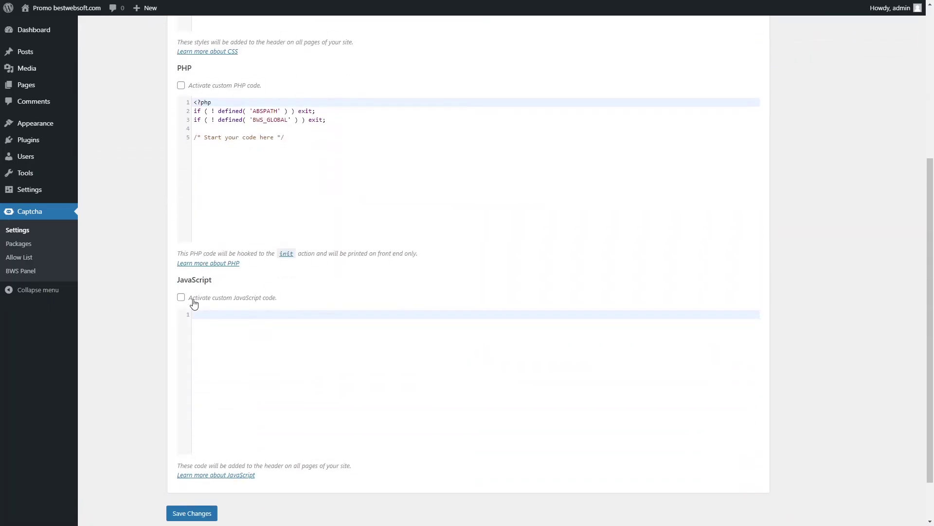
scroll(211, 284, up, 5)
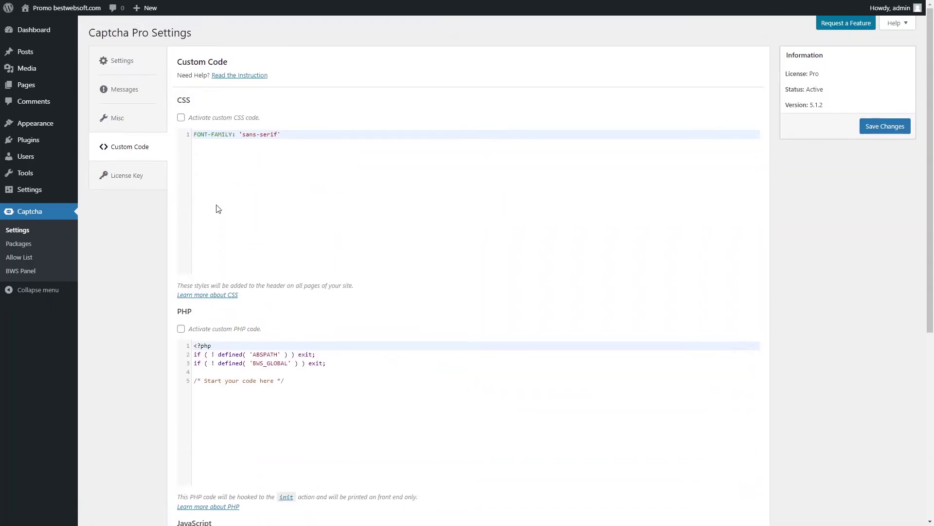
click(181, 118)
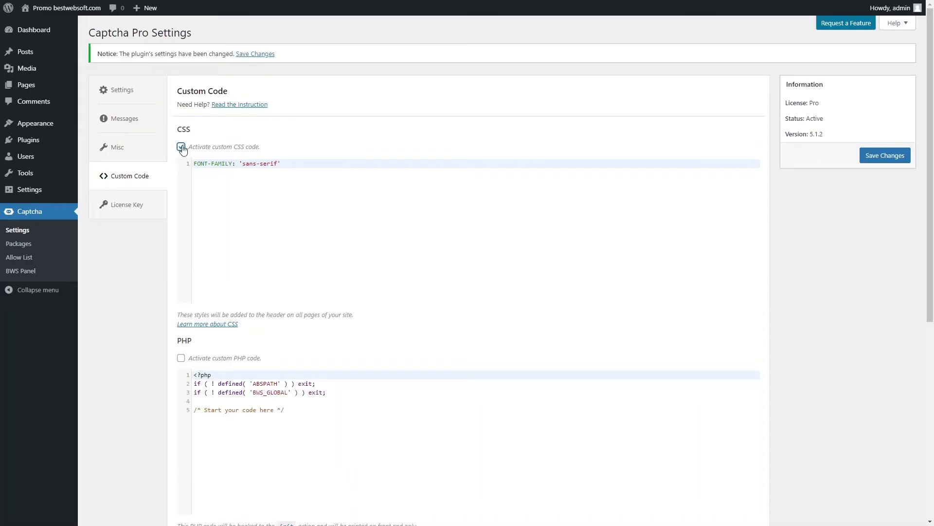
click(181, 358)
scroll(189, 344, down, 6)
click(181, 278)
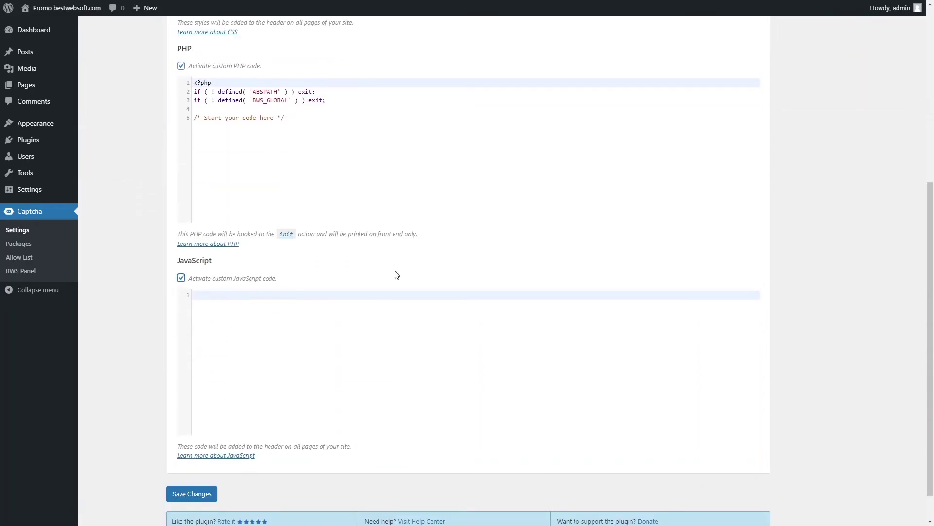
scroll(580, 244, up, 6)
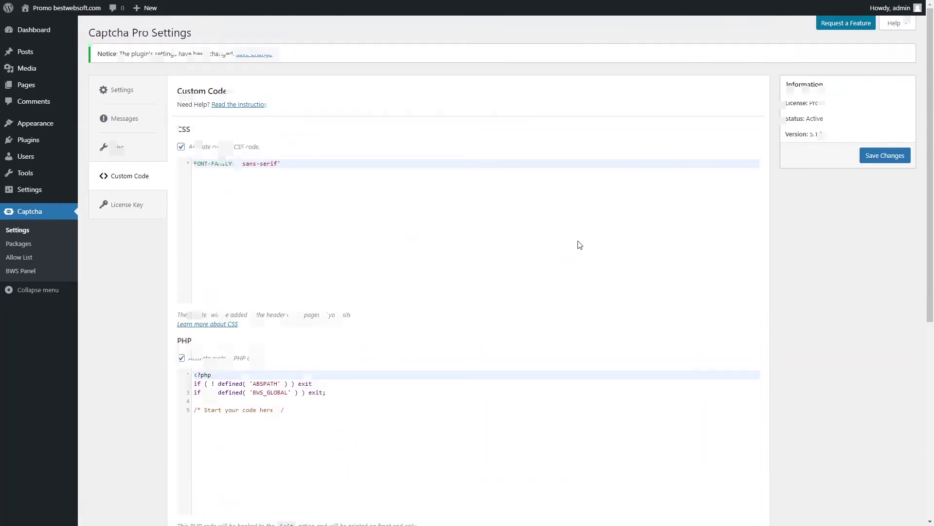
click(886, 156)
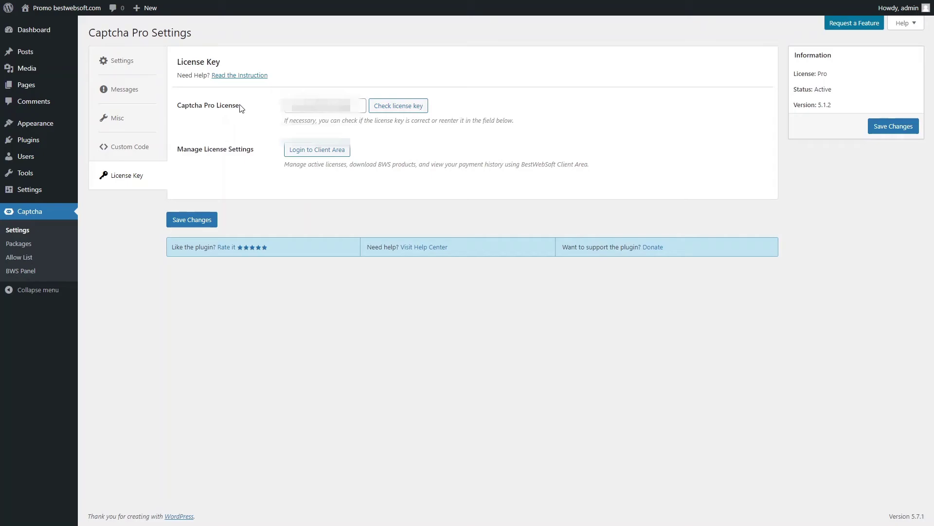
Step: Save the license settings and check that the Captcha Pro license key is valid
drag(240, 107, 351, 106)
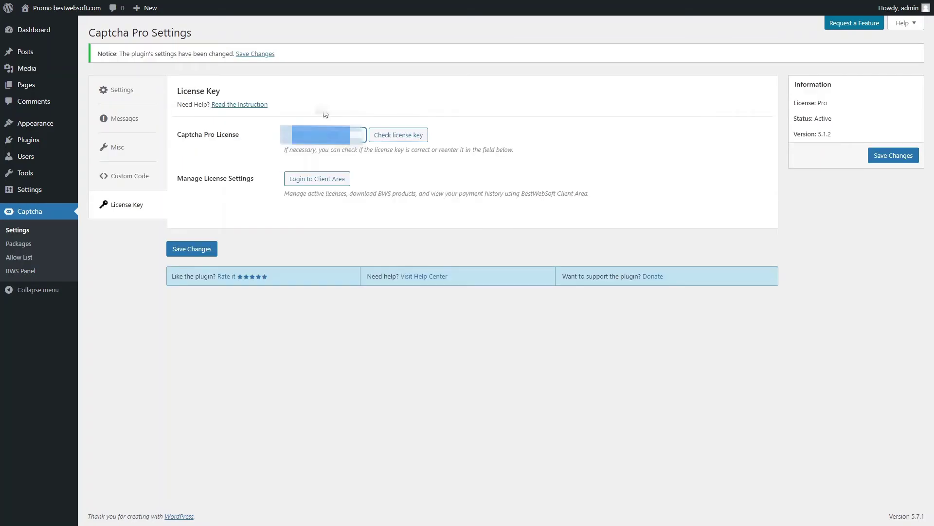
click(350, 136)
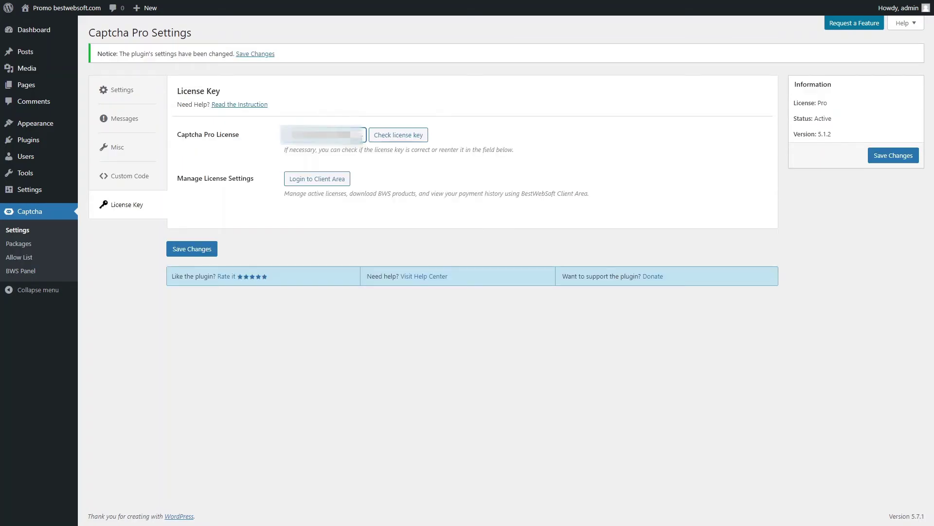
click(887, 158)
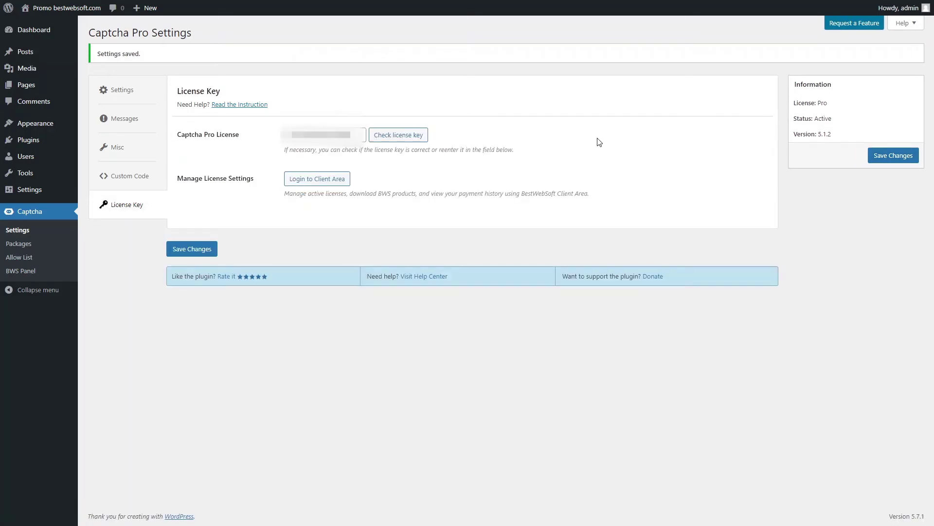
click(395, 137)
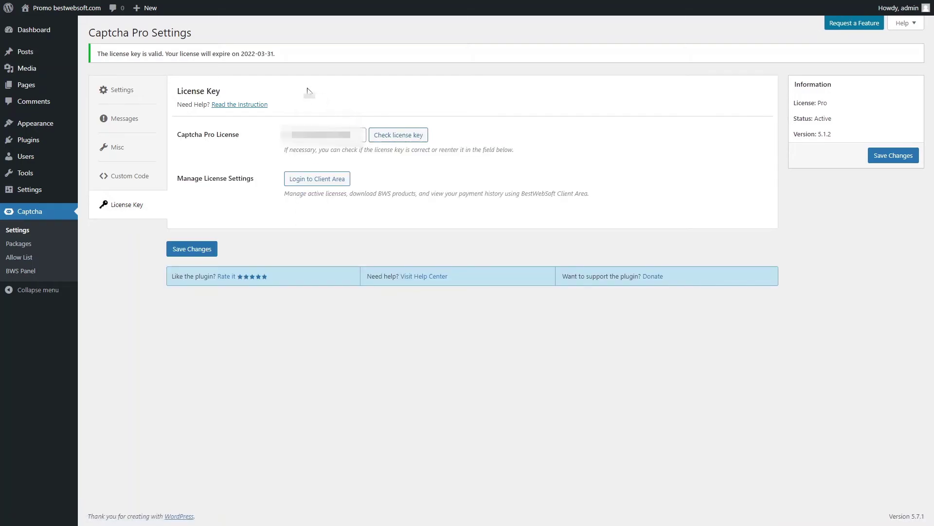
Step: Review the license expiry notice and the Manage License Settings option
drag(277, 54, 100, 53)
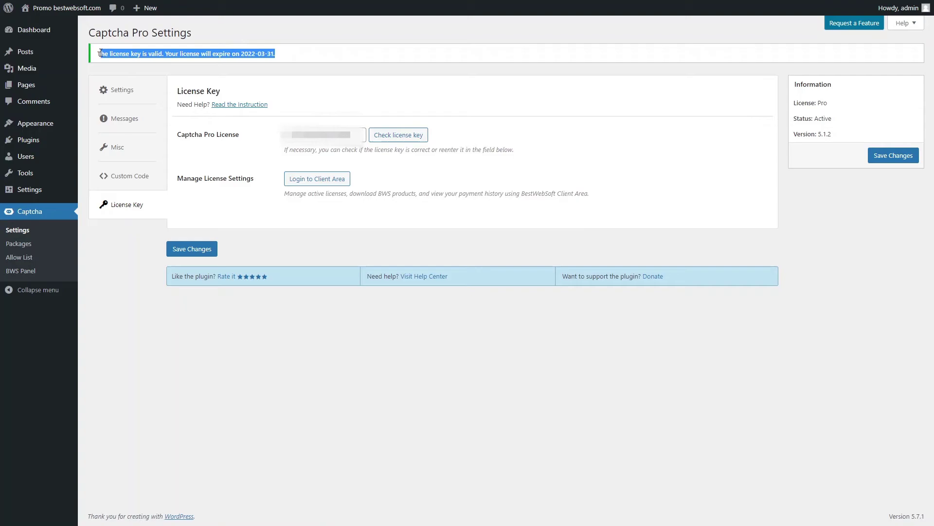
click(281, 57)
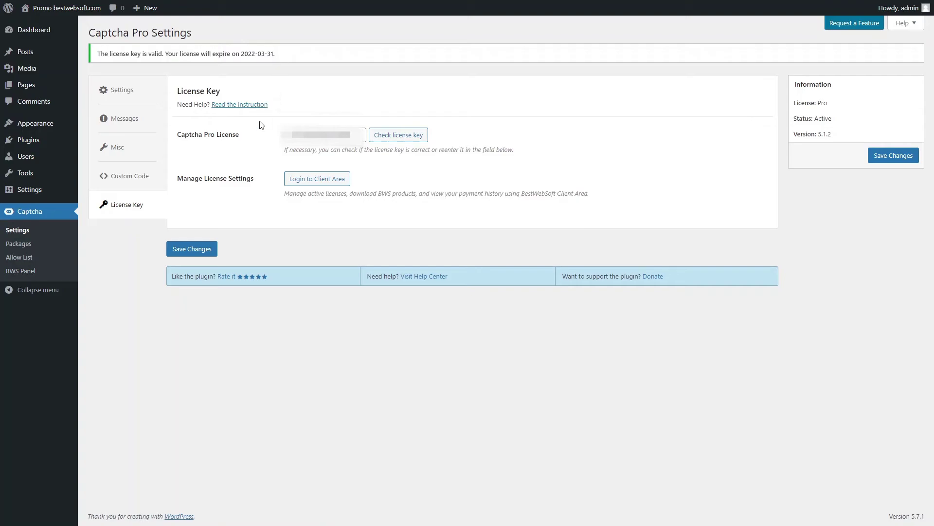
drag(261, 179, 179, 180)
click(262, 182)
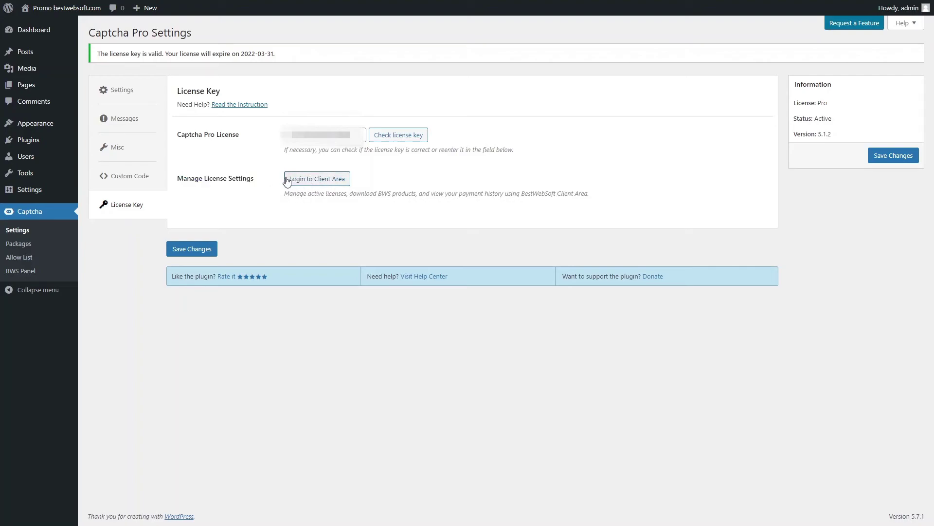
drag(286, 181, 365, 182)
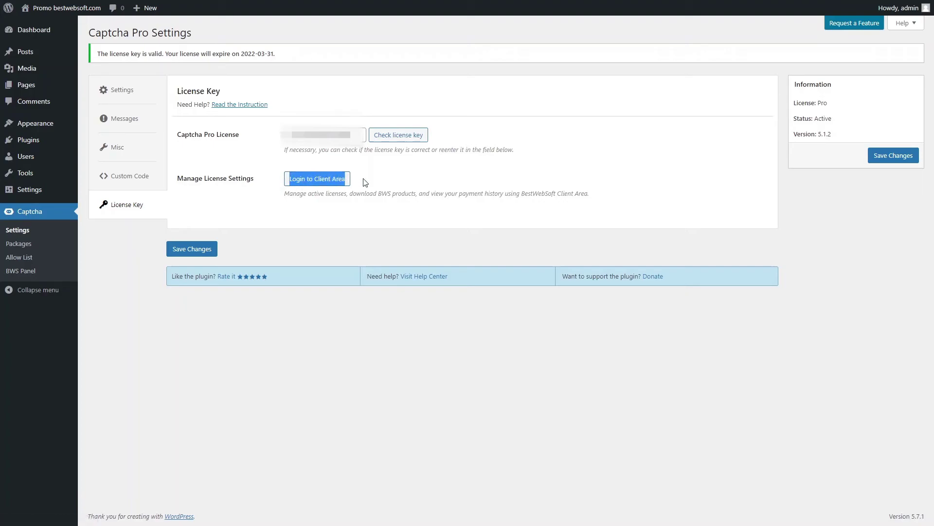
click(366, 182)
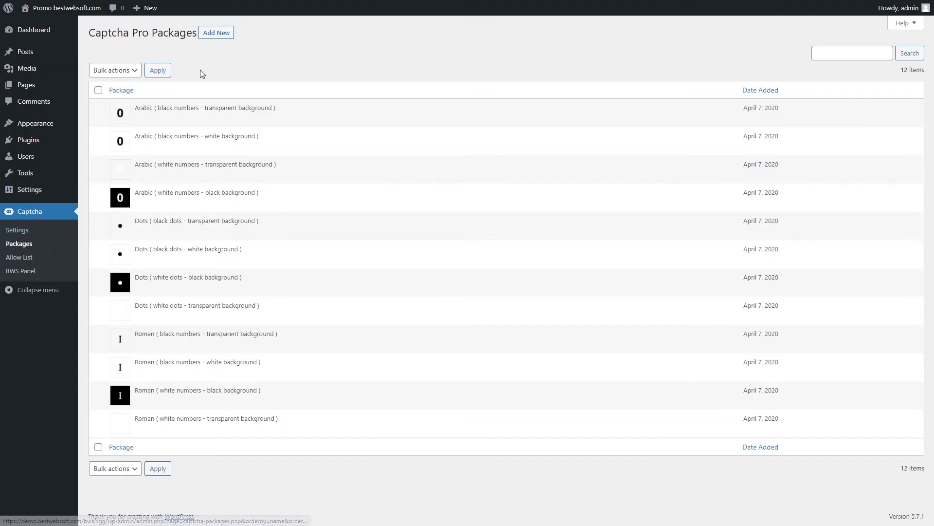
Step: Install the example.zip package with the 'Skip it' option for existing packages
click(210, 38)
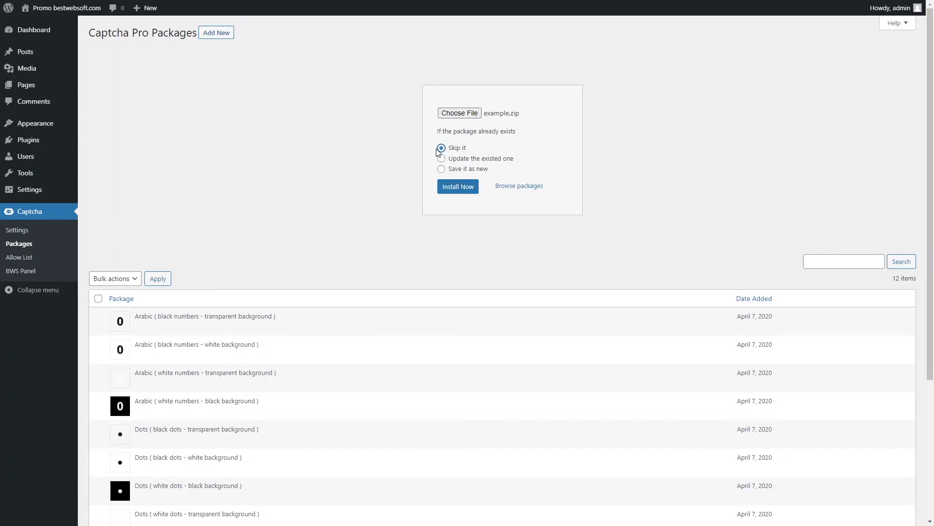
click(441, 158)
click(441, 169)
click(442, 149)
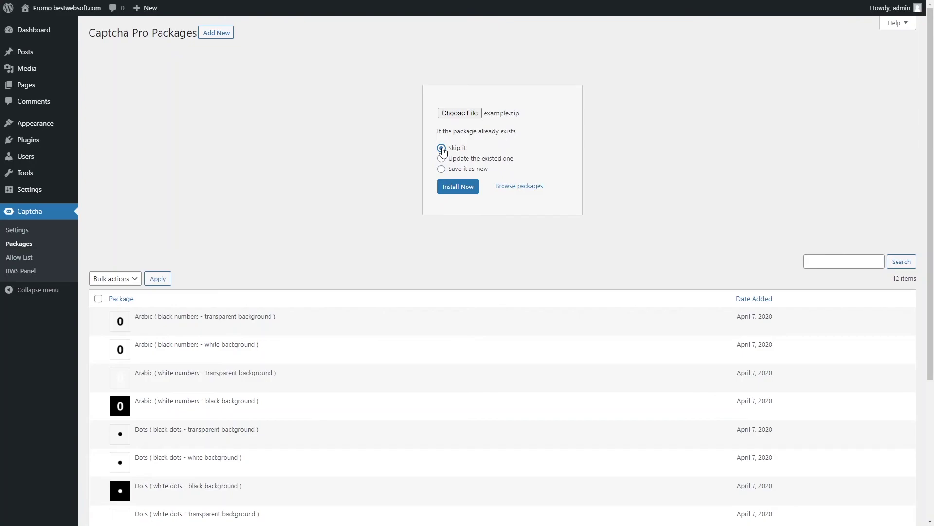
click(463, 191)
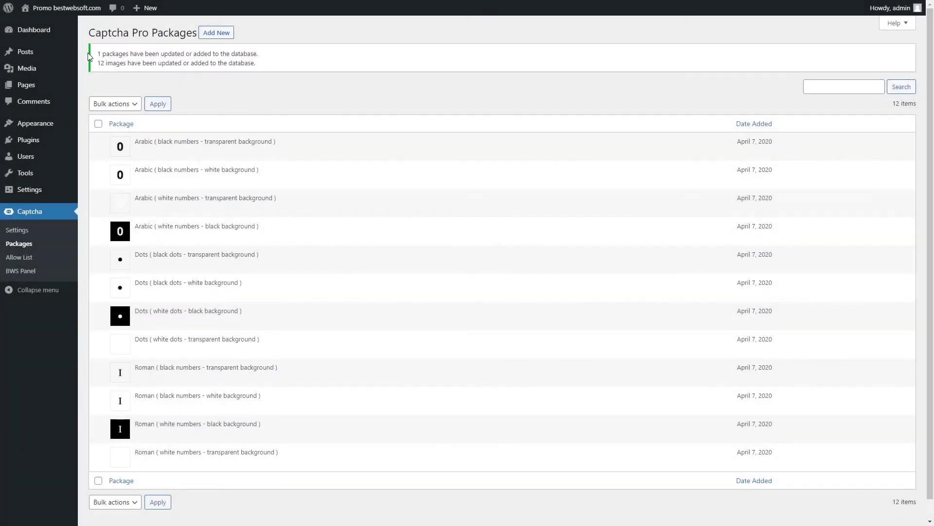
drag(89, 57, 262, 67)
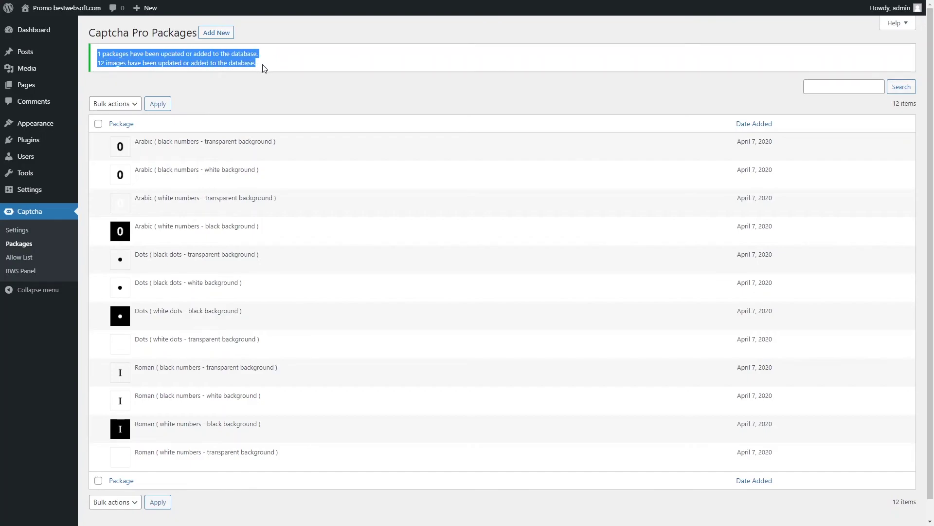
click(262, 68)
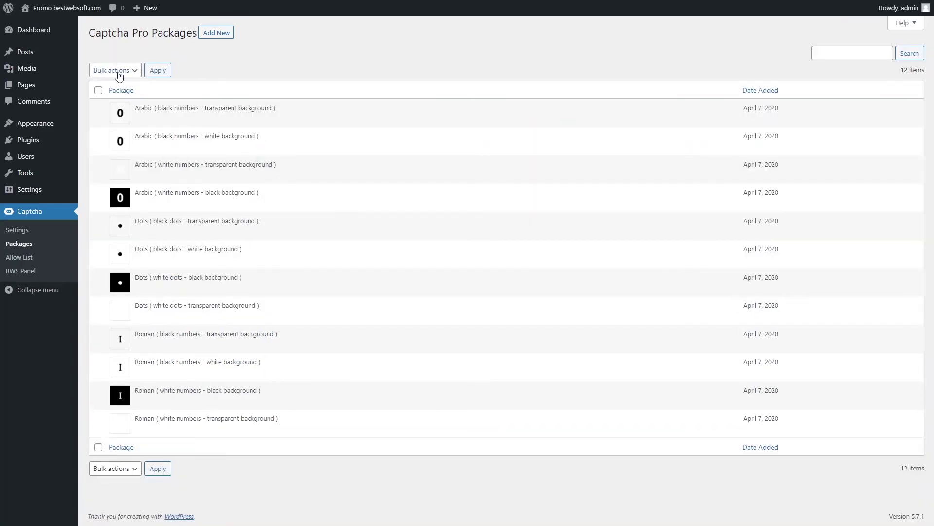
Step: Apply the Delete bulk action to all selected packages
click(121, 73)
click(102, 91)
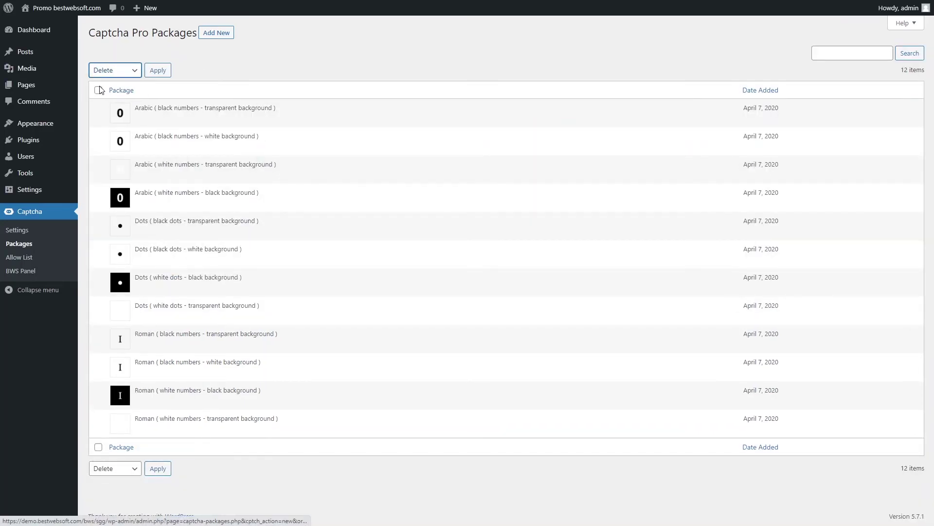
click(99, 90)
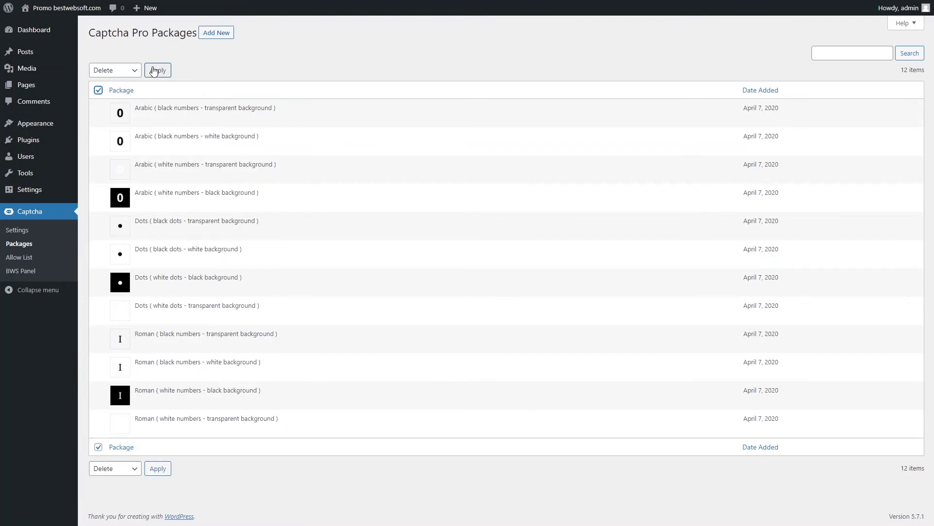
click(155, 70)
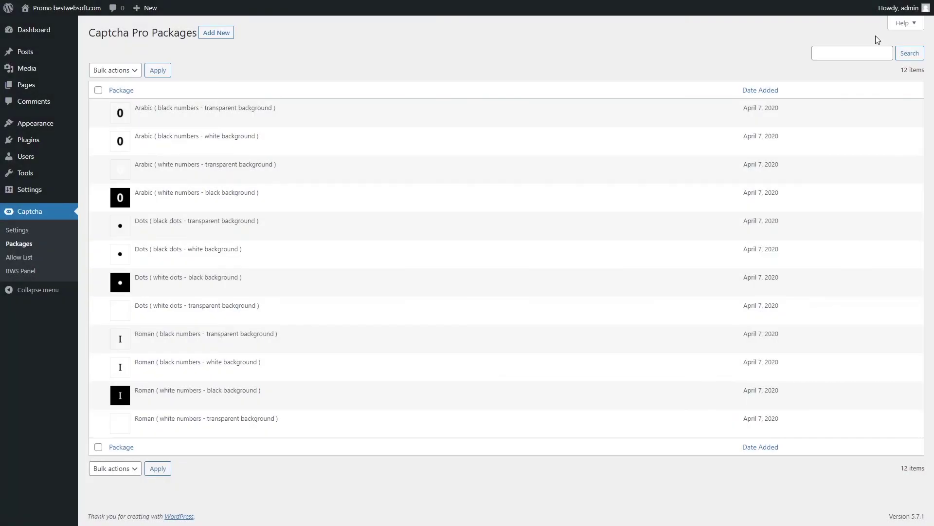
Step: Search the packages list for 'Arabic'
click(835, 53)
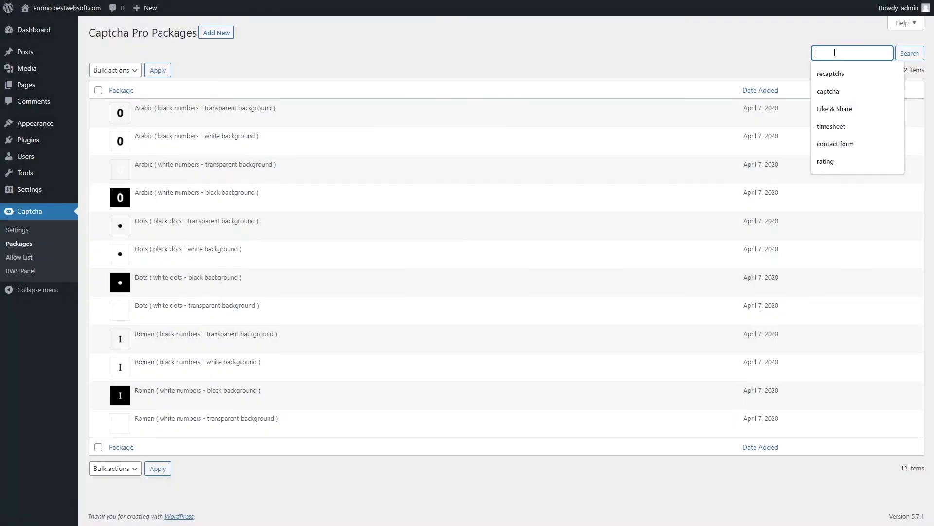
text(Arabic)
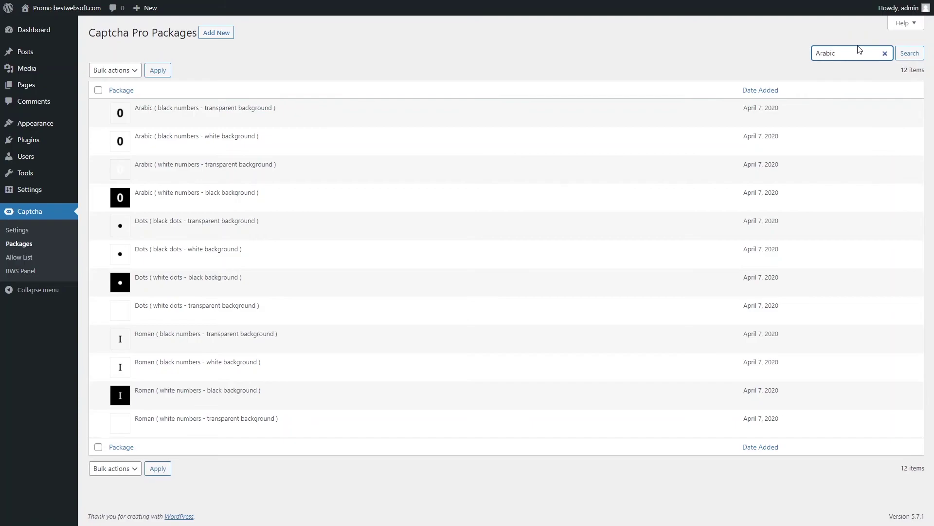
click(909, 54)
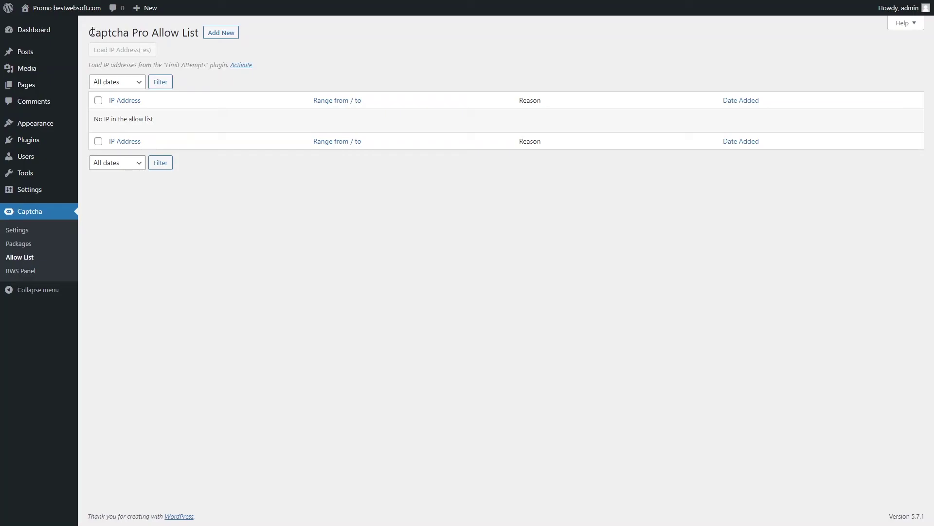
Step: Add 192.192.192.192 to the allow list with the reason 'example'
drag(93, 31, 199, 33)
click(200, 39)
click(222, 35)
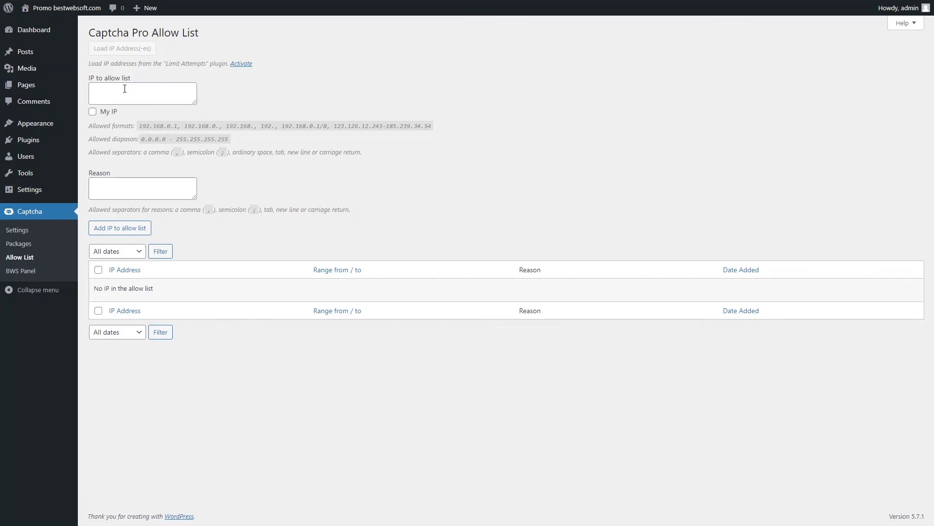
drag(131, 79, 90, 78)
click(113, 90)
text(192.192.192.192)
click(121, 184)
click(118, 229)
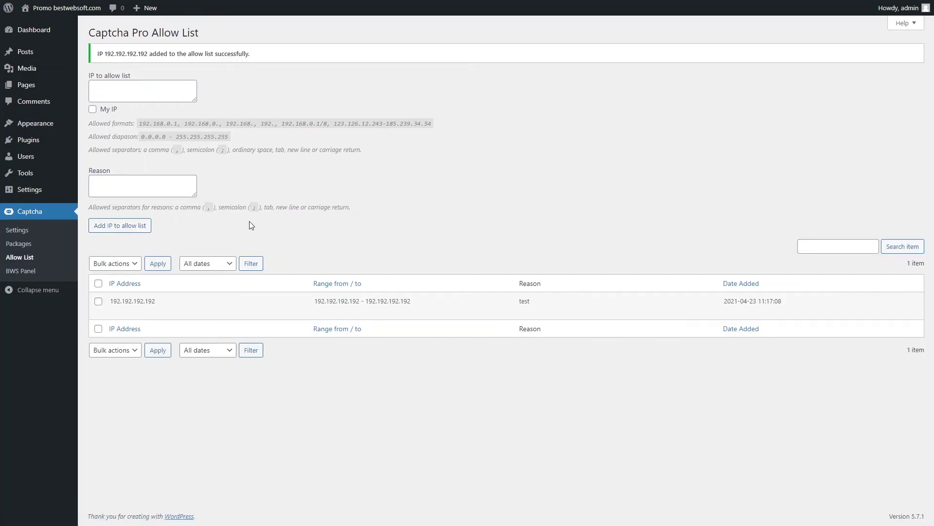
Step: Add the current machine's own IP to the allow list as My IP
click(93, 111)
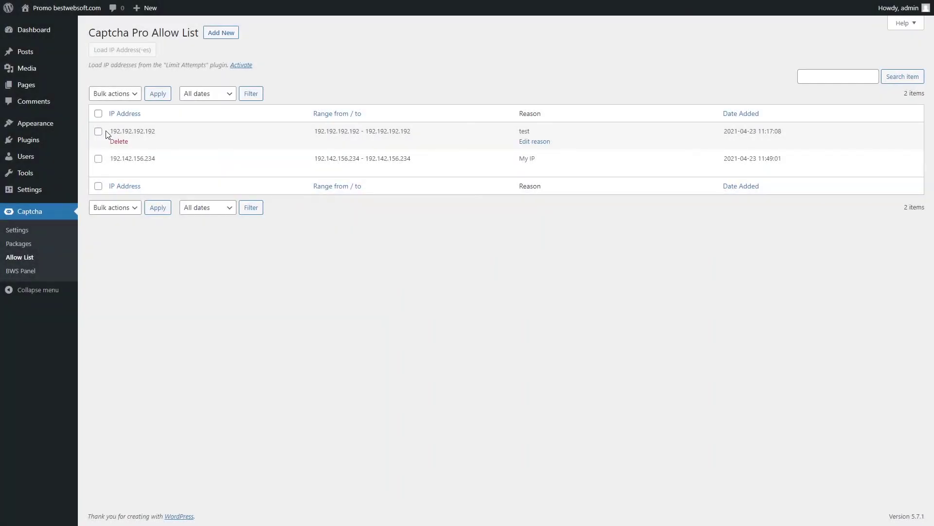
drag(109, 132, 109, 158)
click(178, 233)
Step: Search the allow list for 192.192.192.192 and delete that entry
click(806, 77)
text(192.192.192.192)
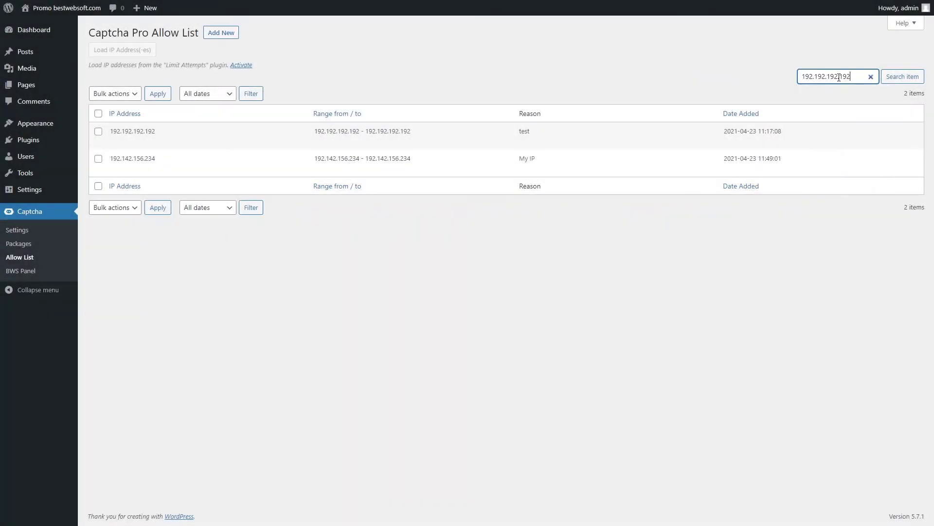
click(905, 80)
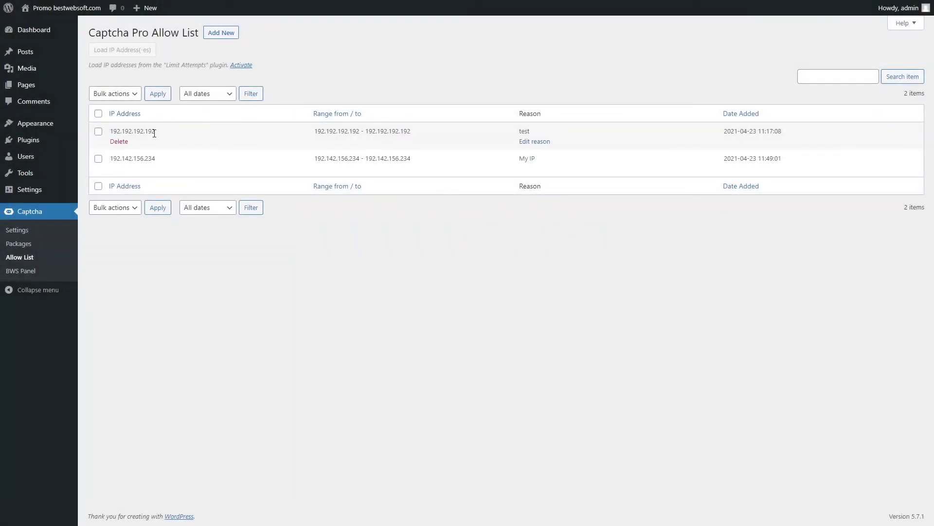
drag(154, 133, 176, 136)
click(118, 141)
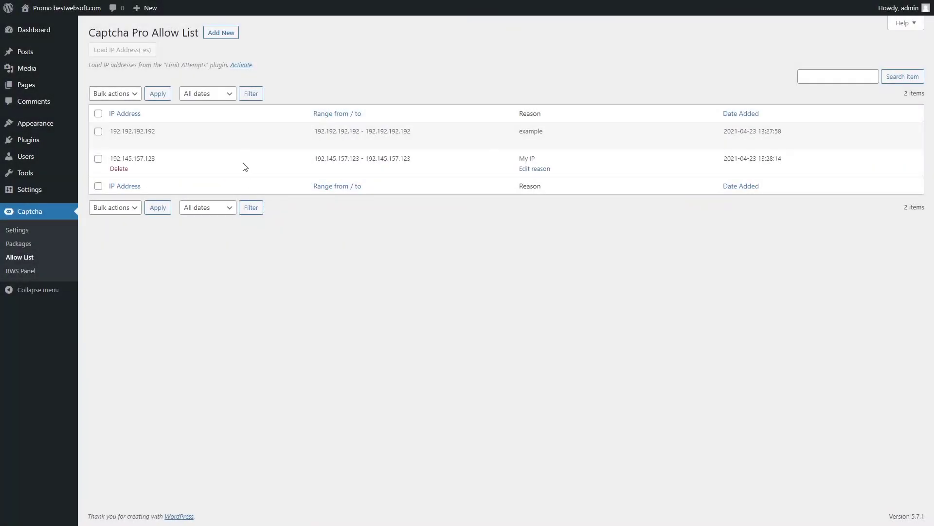
Step: Bulk-delete the selected allow-list IP entries
click(98, 131)
click(117, 95)
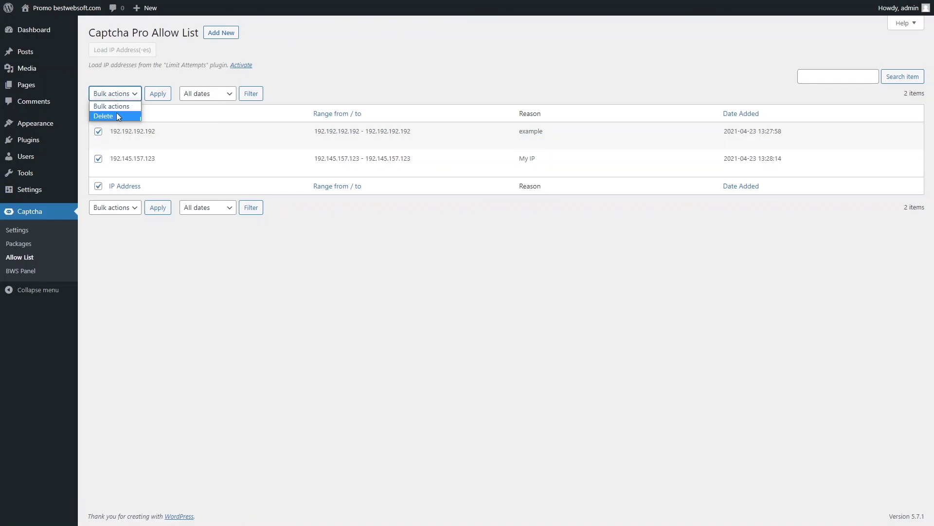
click(116, 115)
click(161, 96)
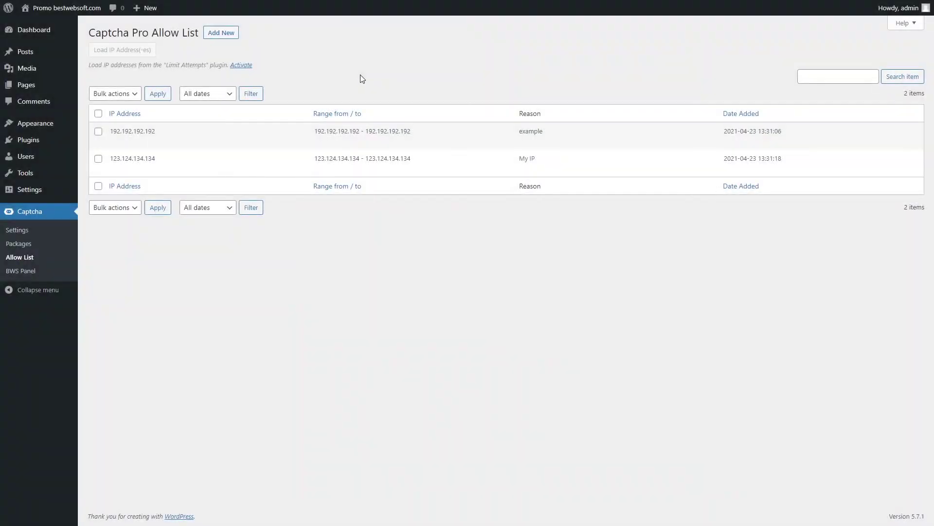
Step: Filter the allow list to entries from the last 24 hours
click(210, 95)
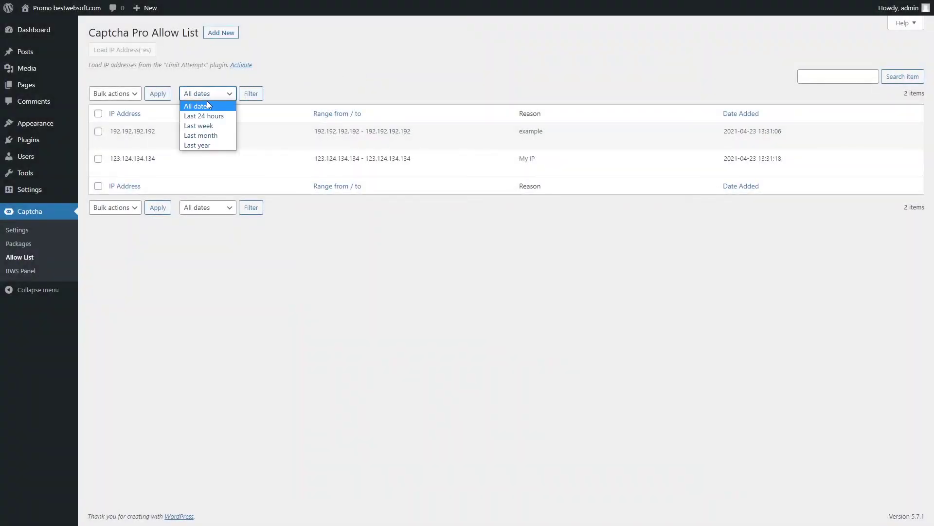
click(205, 116)
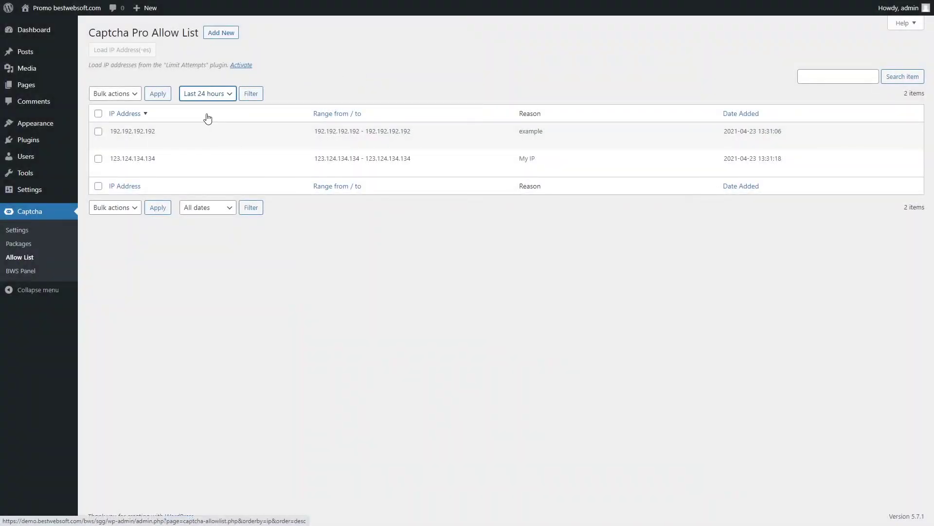
click(250, 93)
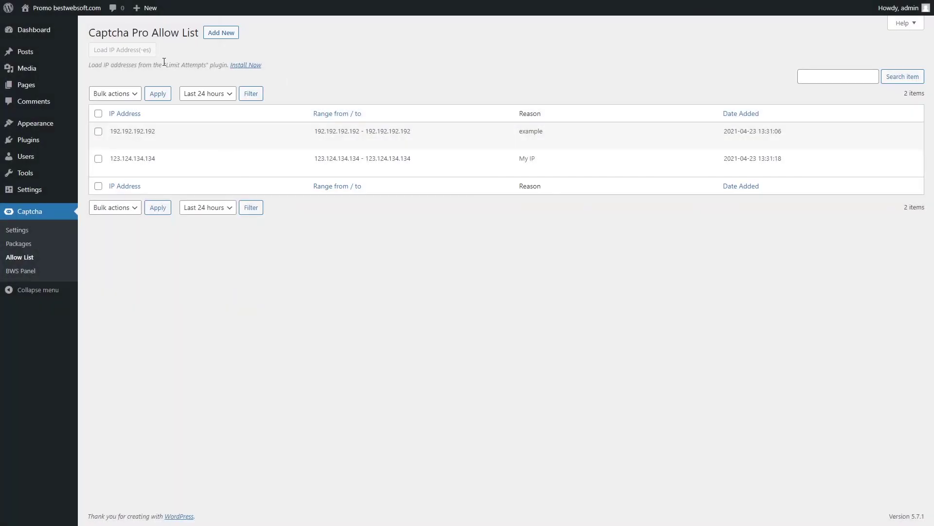
Step: Load IP 124.145.125.124 (reason 'example') from Limit Attempts into the allow list
drag(165, 66, 197, 65)
click(208, 66)
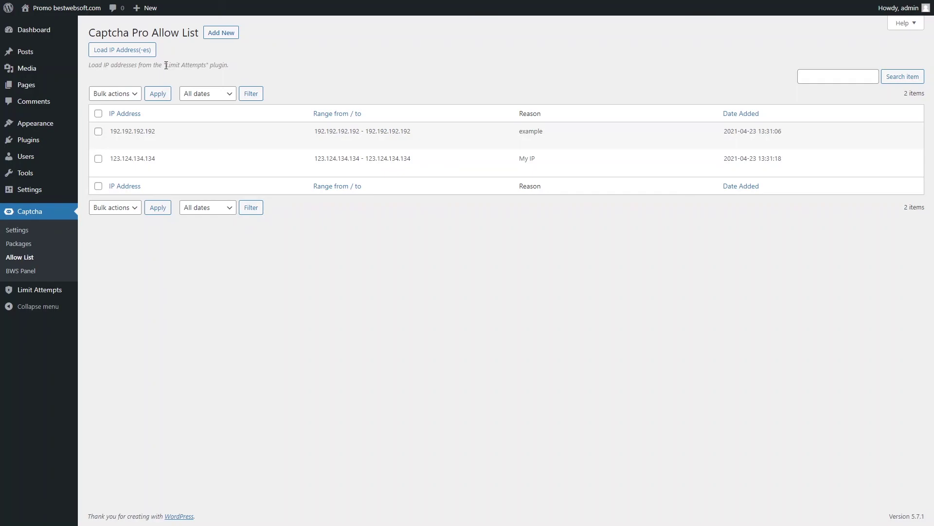
drag(166, 65, 206, 66)
click(237, 70)
click(130, 51)
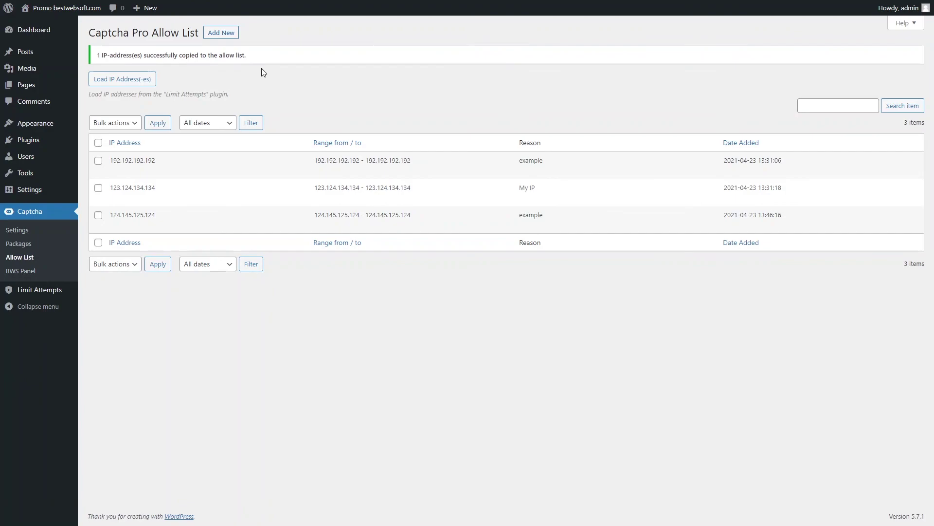
drag(247, 56, 99, 56)
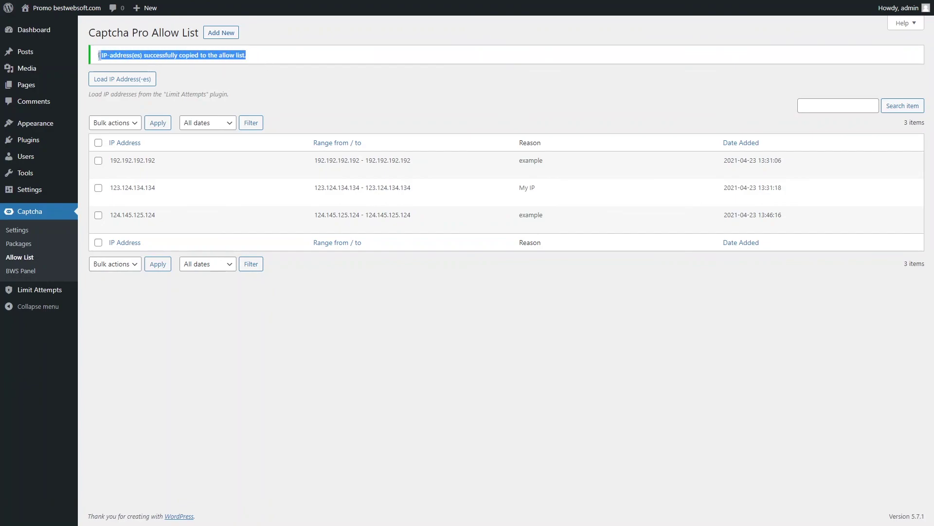
click(98, 57)
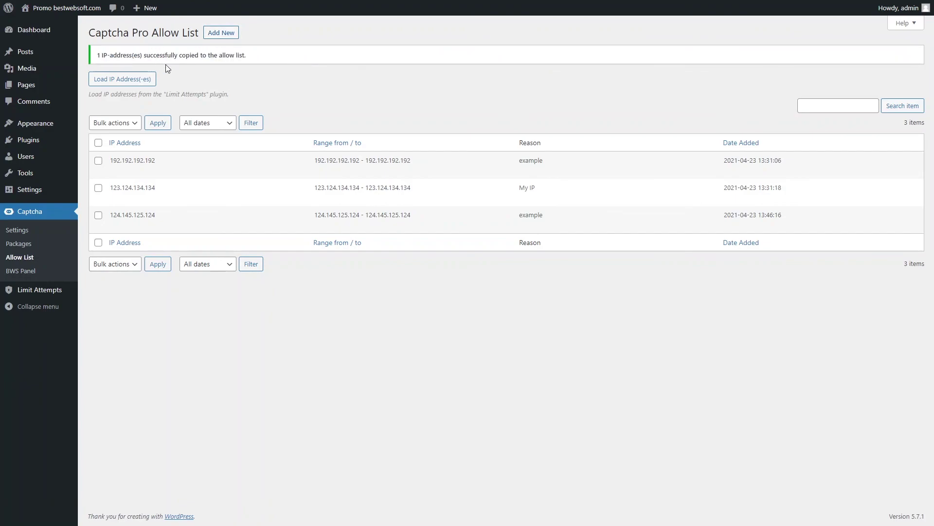